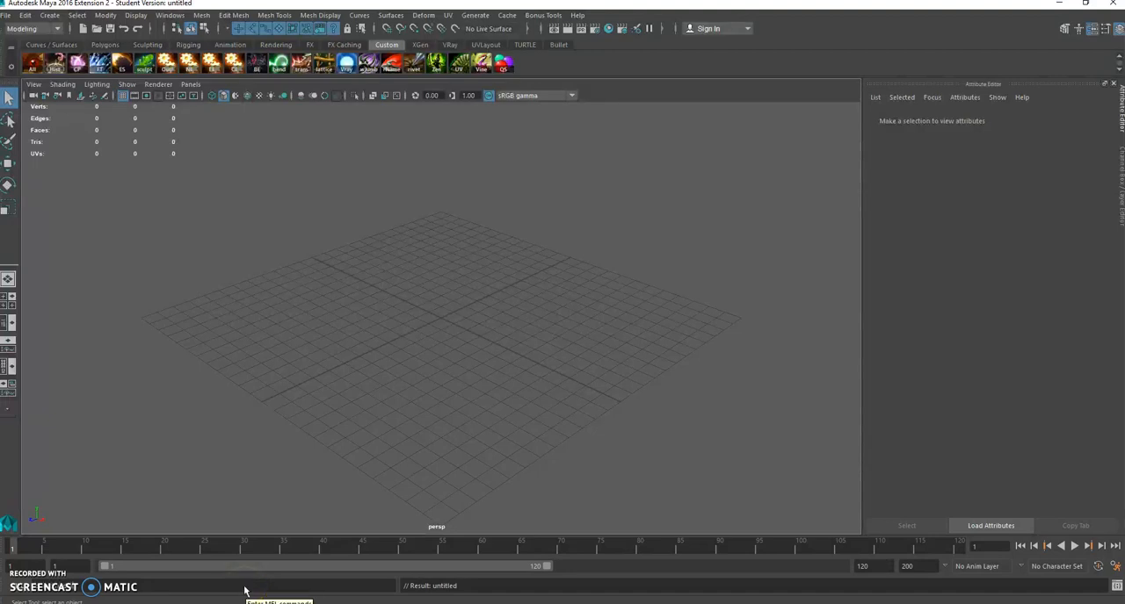
Step: Open the Quick Shader window and check the command stored on its shelf shortcut
key(Return)
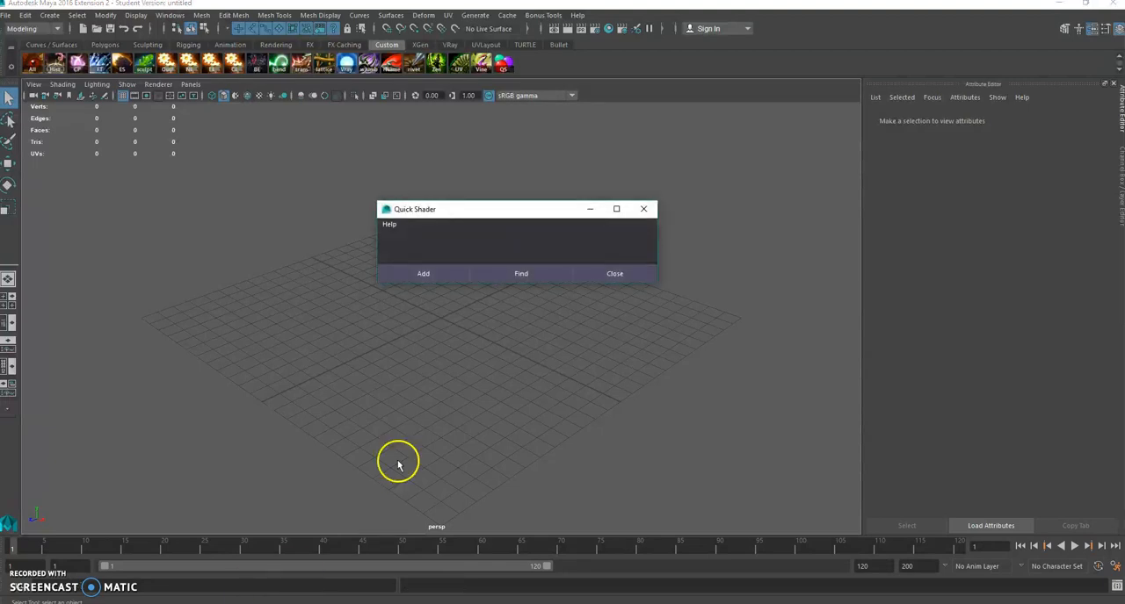
drag(535, 210, 677, 141)
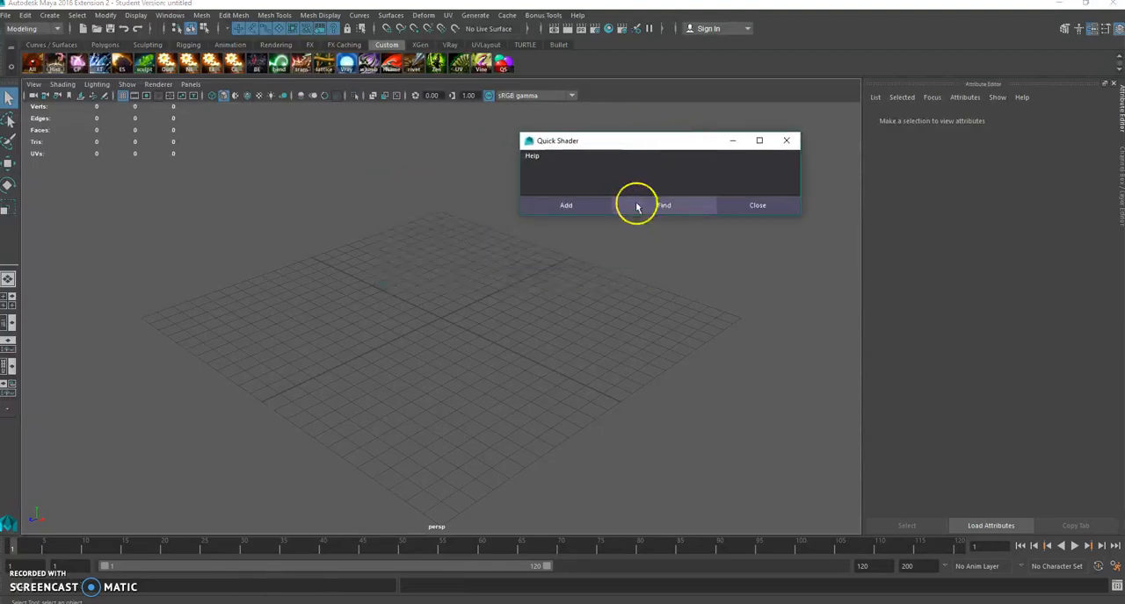
right_click(502, 64)
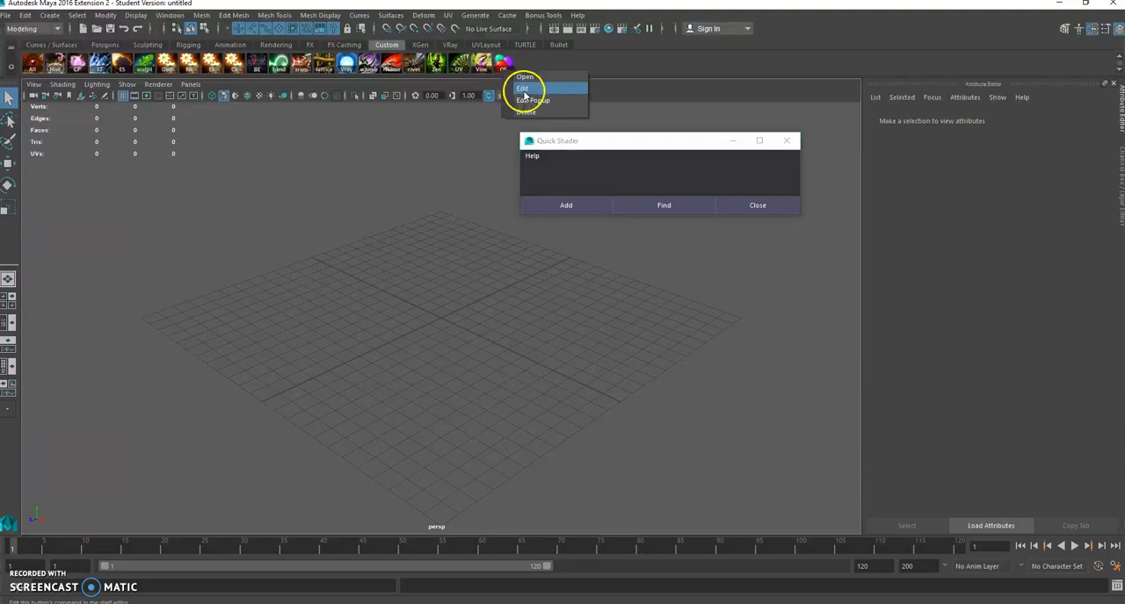
click(523, 88)
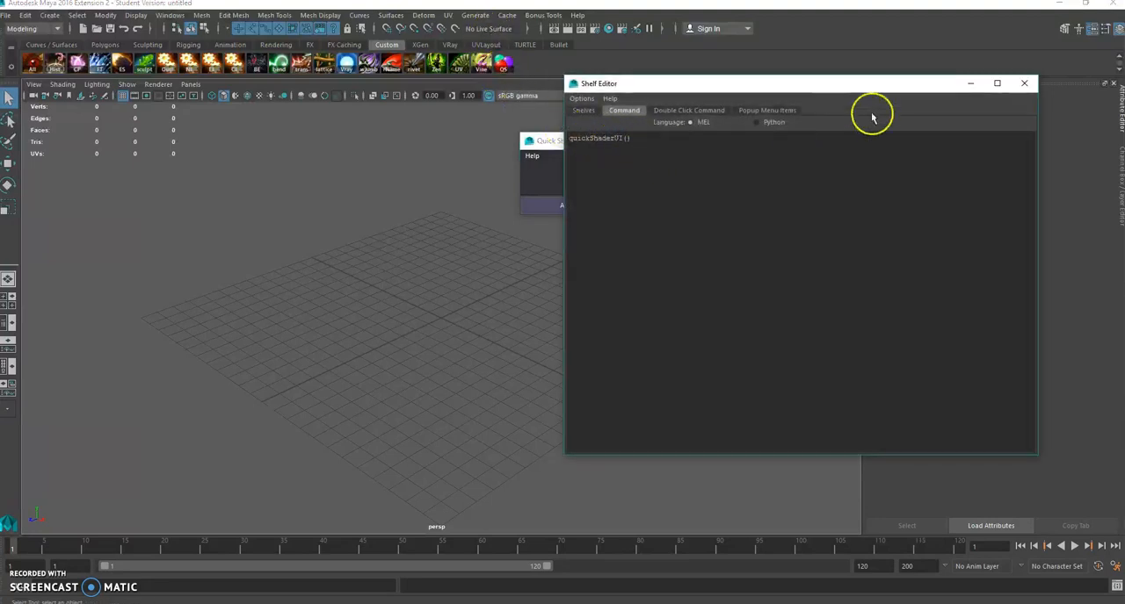
click(1023, 83)
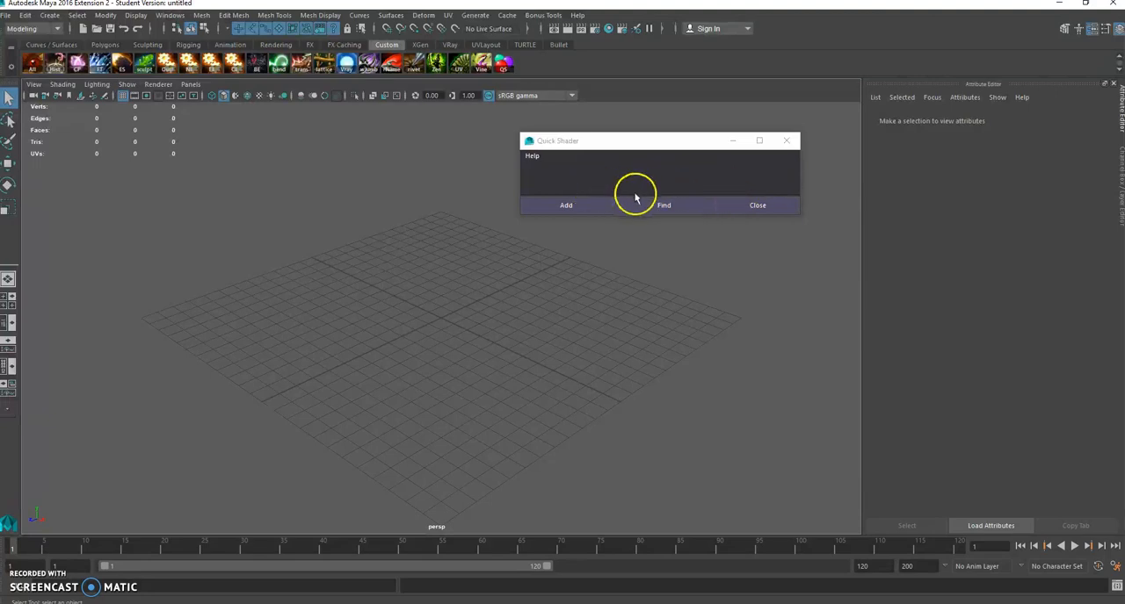
Step: Add a material named Fire with a pure red color, hue 360, saturation 1 and value 1
click(562, 206)
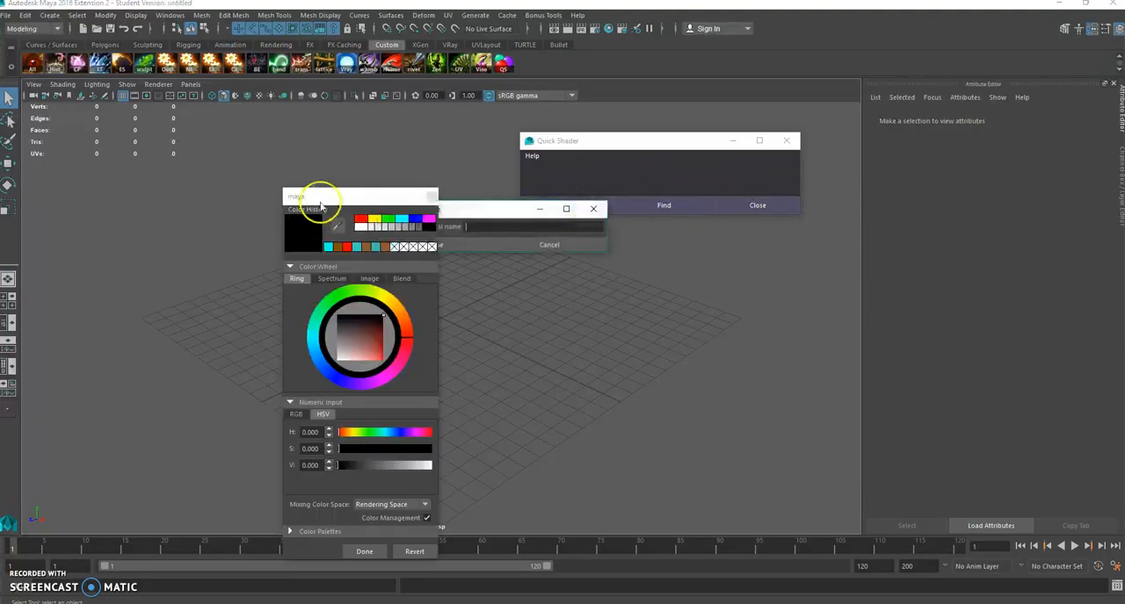
click(390, 337)
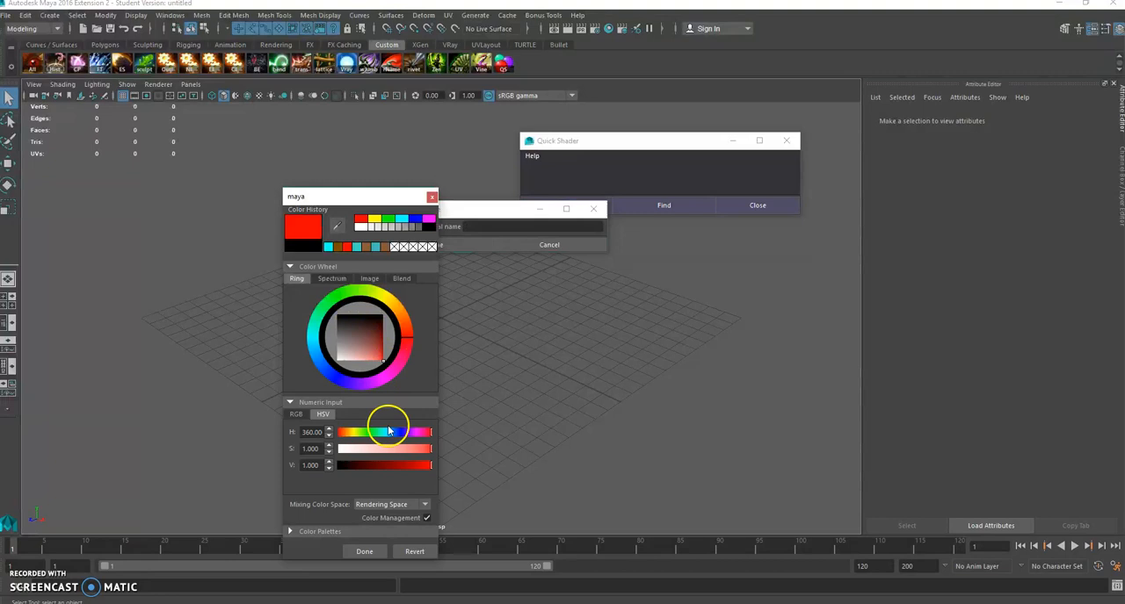
click(364, 552)
text(Fire)
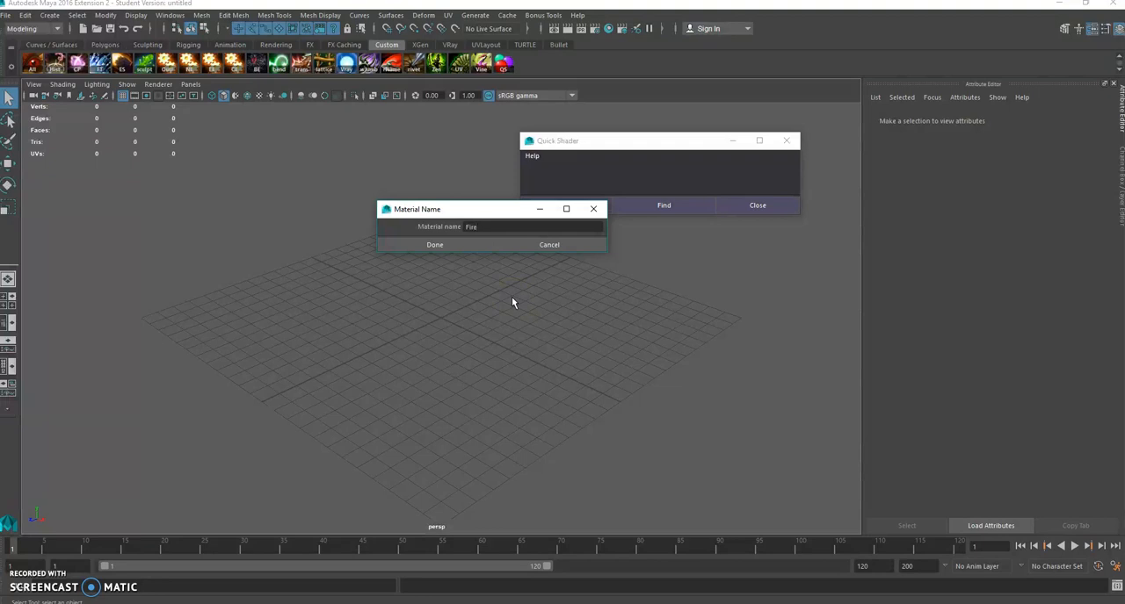
click(474, 248)
Step: Add a material named Earth with a brown color, hue 27.773, saturation 1 and value 0.337
click(550, 207)
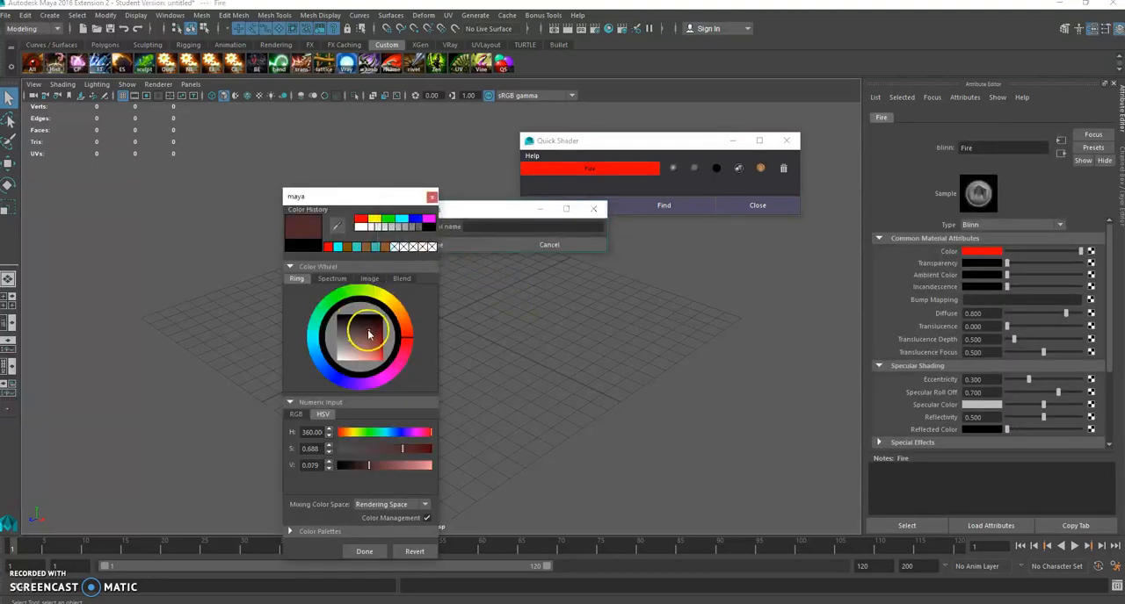
click(406, 318)
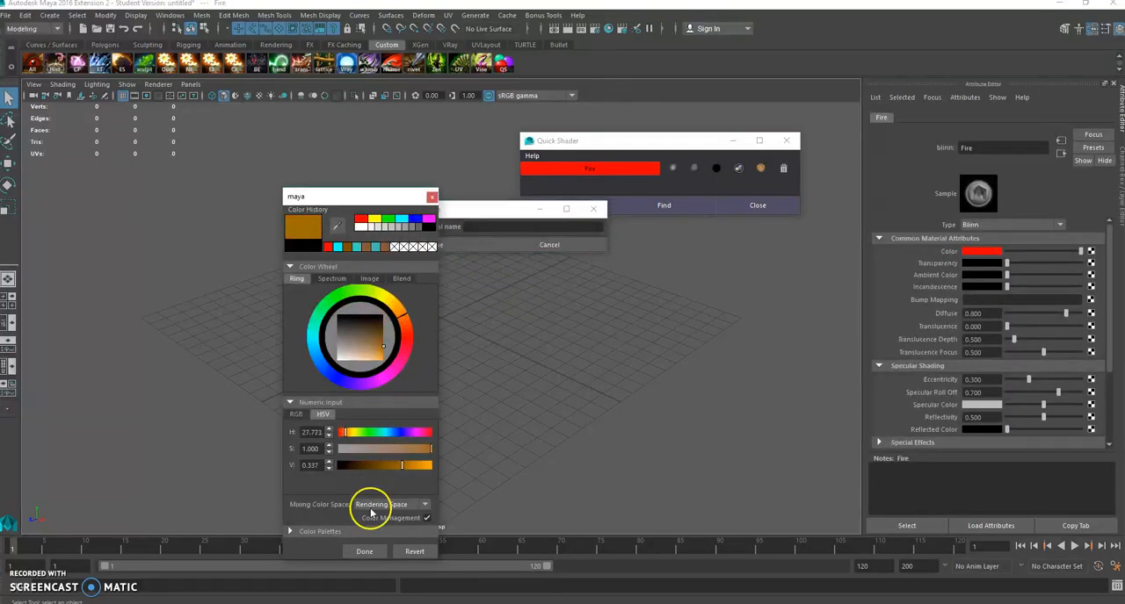
click(363, 553)
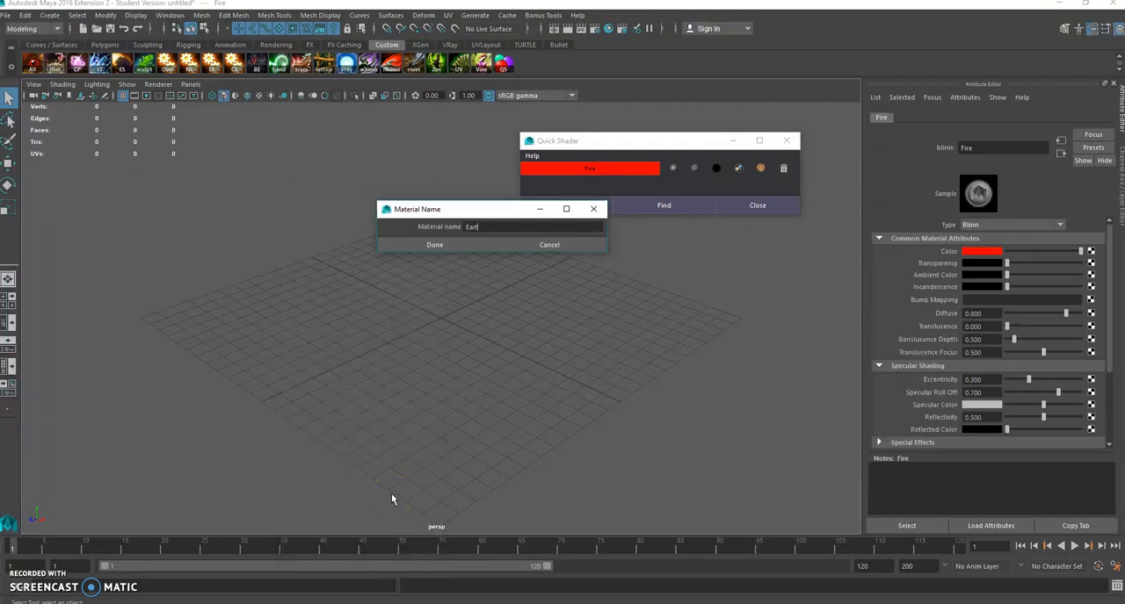
click(435, 244)
Step: Add a material named Water with a bright turquoise color
click(553, 207)
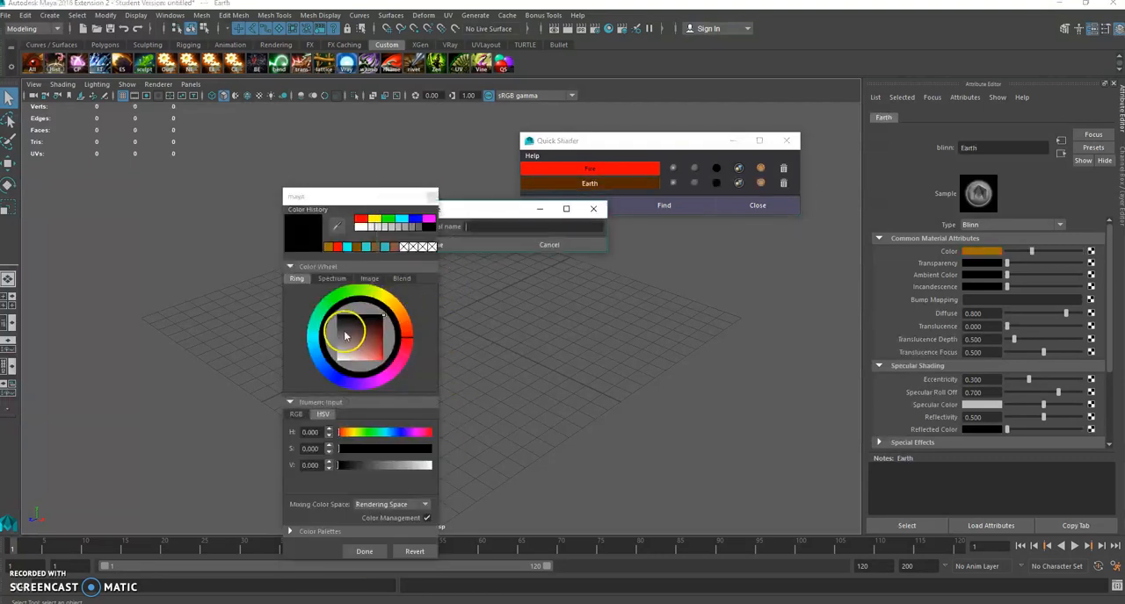
drag(348, 337, 389, 359)
click(365, 551)
text(W)
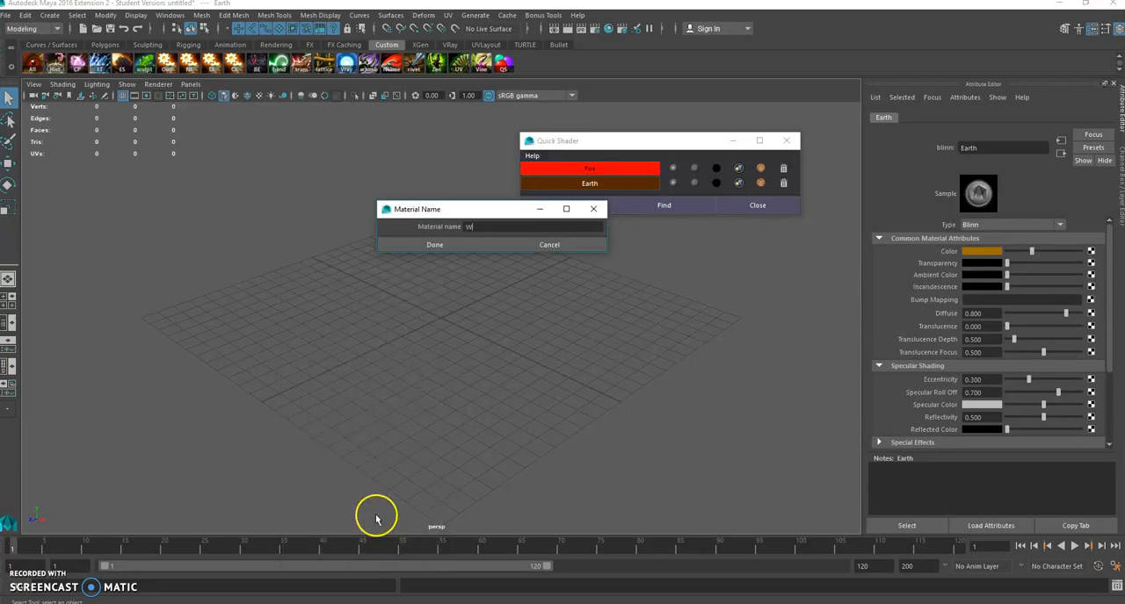
text(ater)
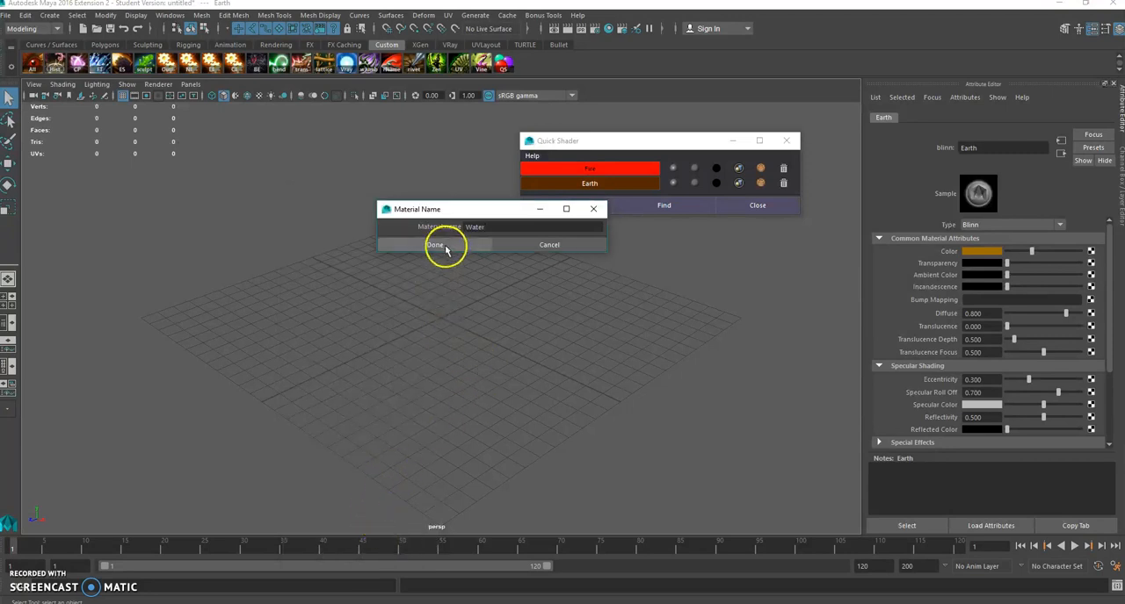
click(443, 245)
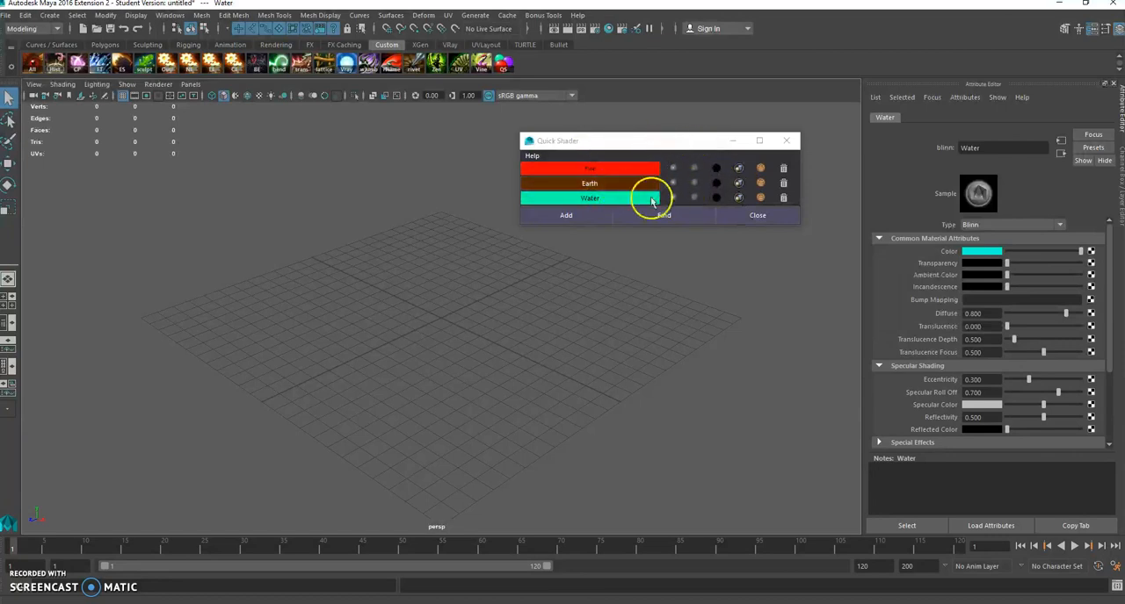
Step: Create a polygon sphere on the grid, scale it up and move it into place
click(417, 320)
shift+right_drag(417, 321, 483, 323)
key(r)
drag(442, 320, 528, 303)
key(w)
drag(442, 347, 429, 387)
Step: Duplicate the sphere twice and move the copies apart to get three separate spheres
key(ctrl+d)
key(ctrl+d)
drag(334, 266, 335, 243)
drag(428, 306, 428, 271)
click(589, 306)
Step: Assign the Fire material to the rear sphere
click(491, 216)
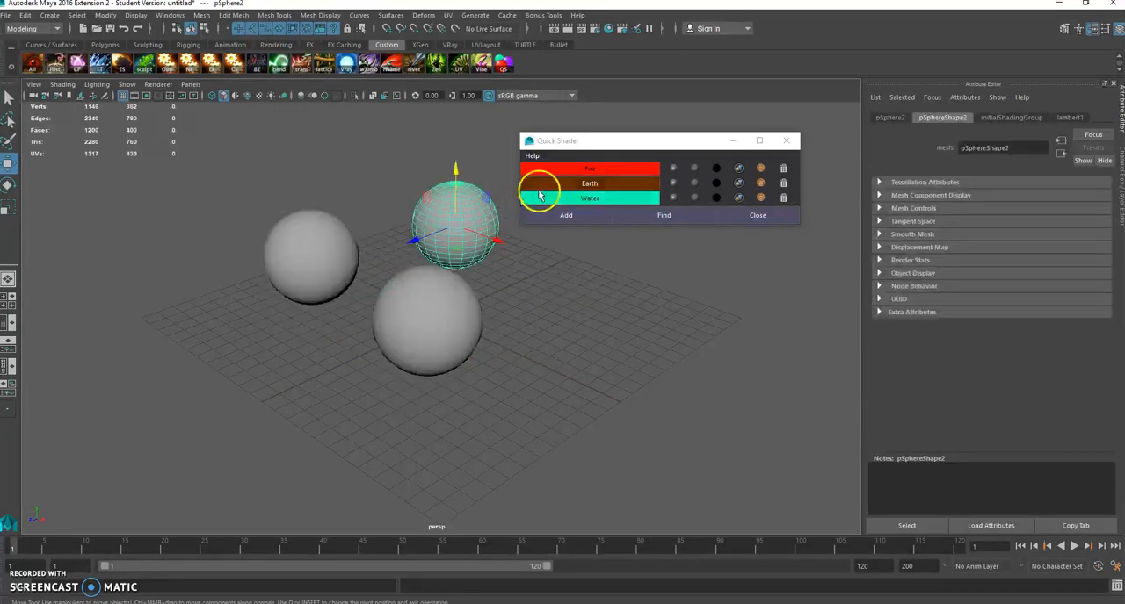
click(589, 168)
click(577, 308)
Step: Assign the Earth material to the front sphere and the Water material to the remaining grey sphere
click(415, 322)
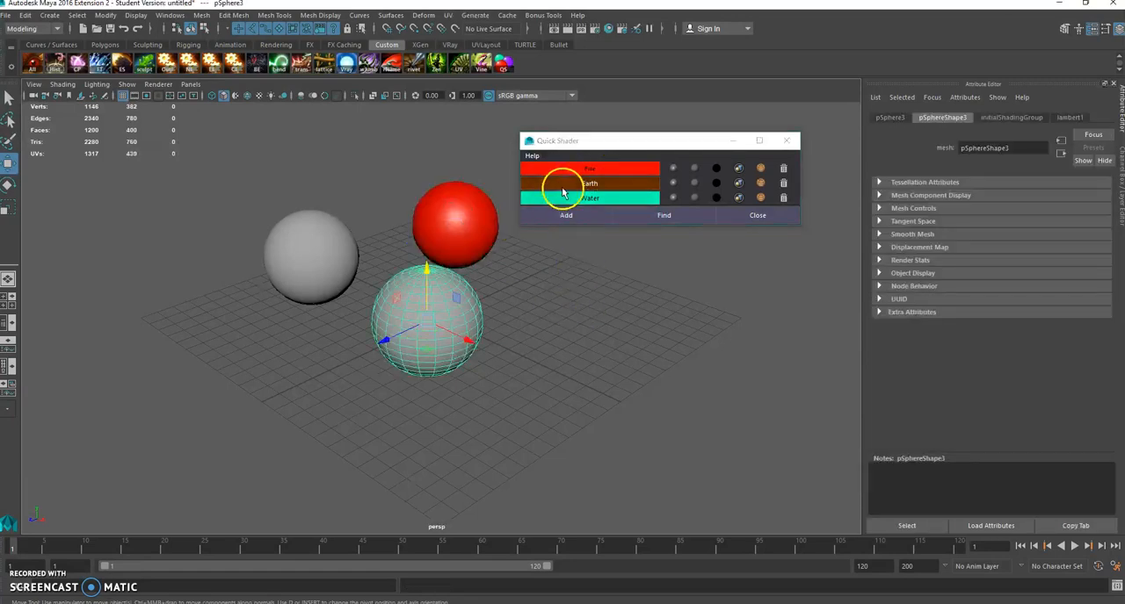
click(559, 183)
click(300, 220)
click(563, 203)
click(339, 302)
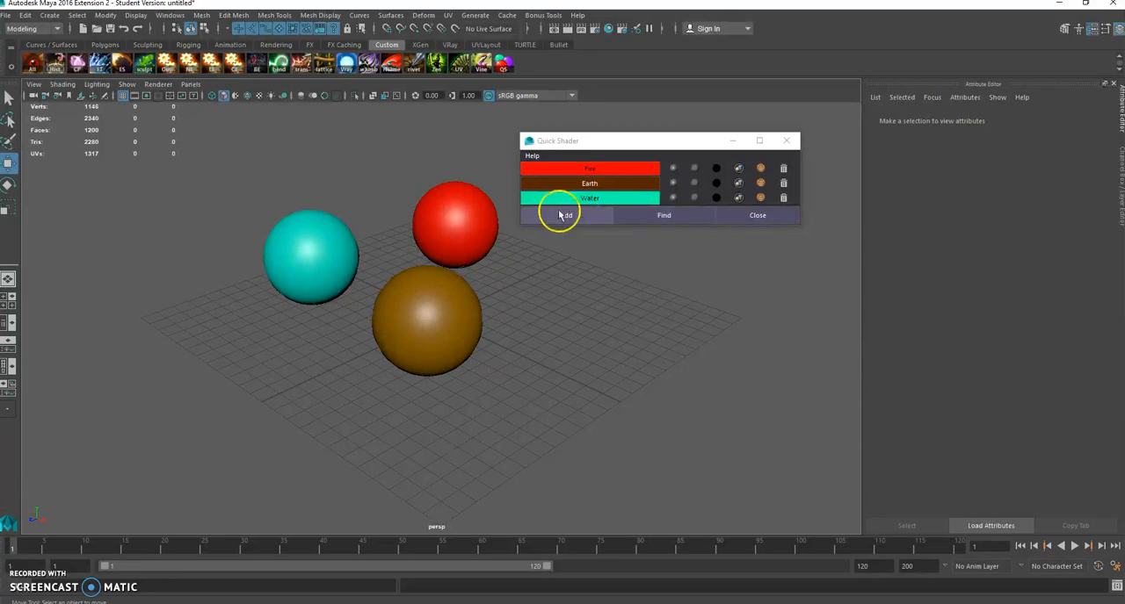
Step: Give the Water material a sharper, glossier highlight and the Earth material a softer, duller one
click(674, 200)
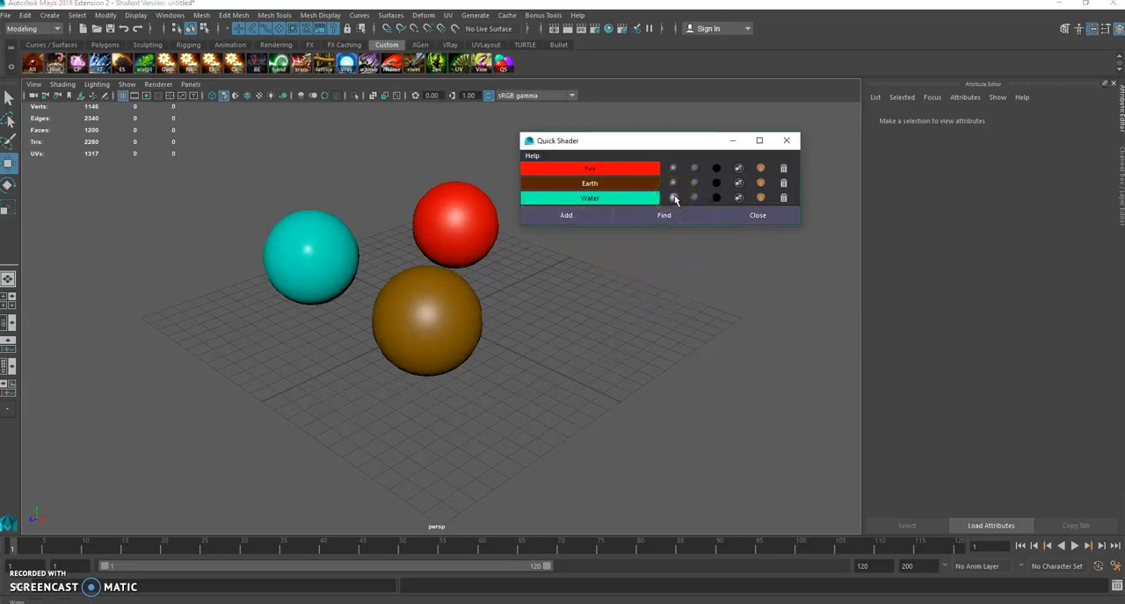
alt+drag(291, 246, 331, 373)
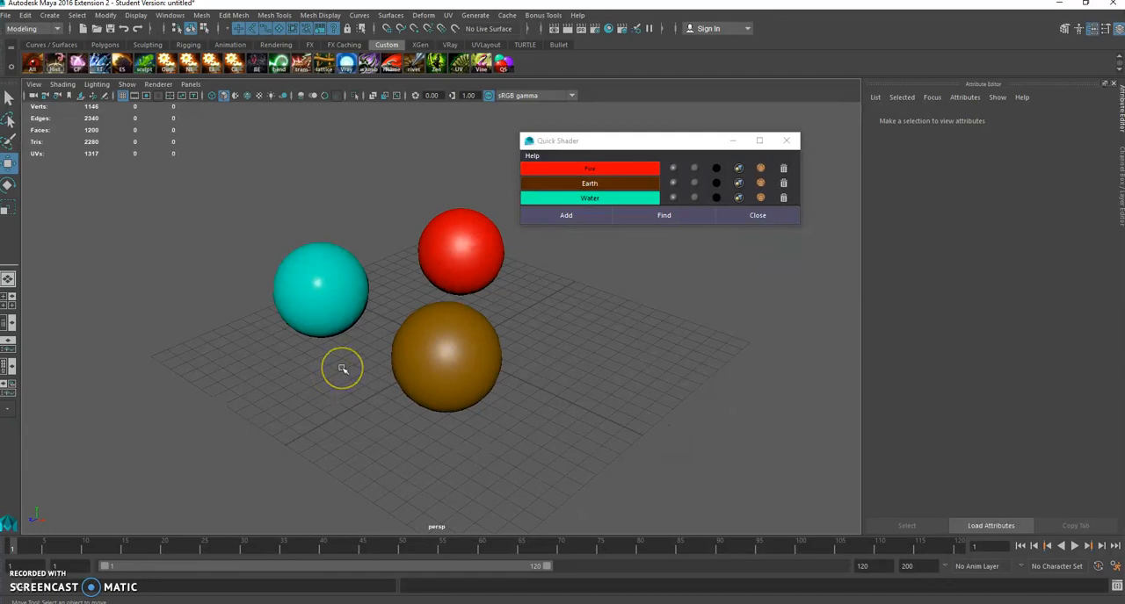
click(686, 184)
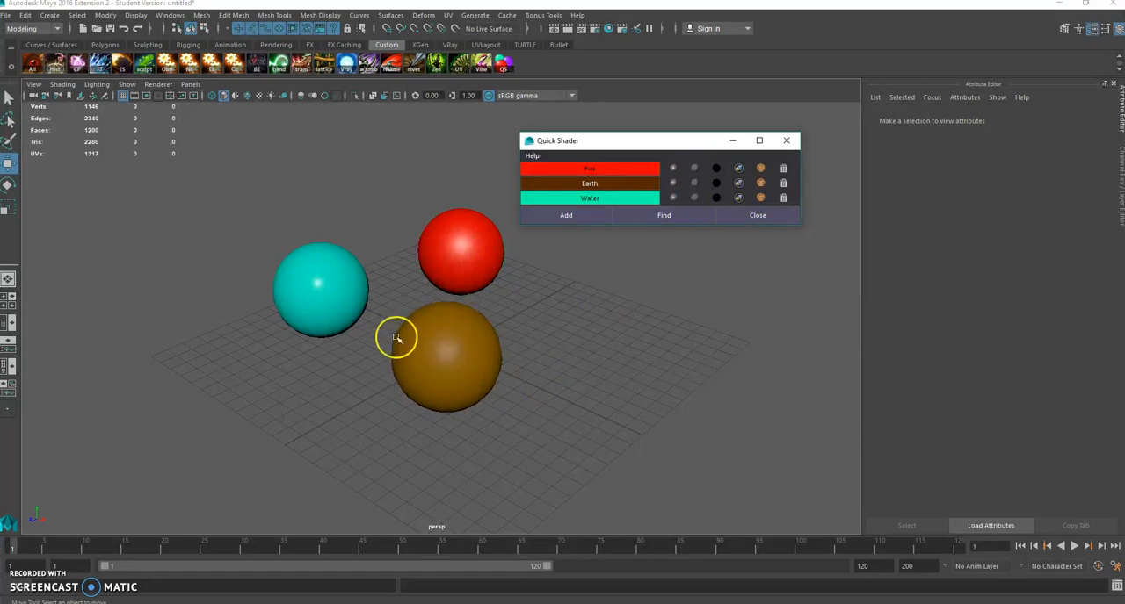
click(554, 351)
alt+drag(579, 351, 571, 321)
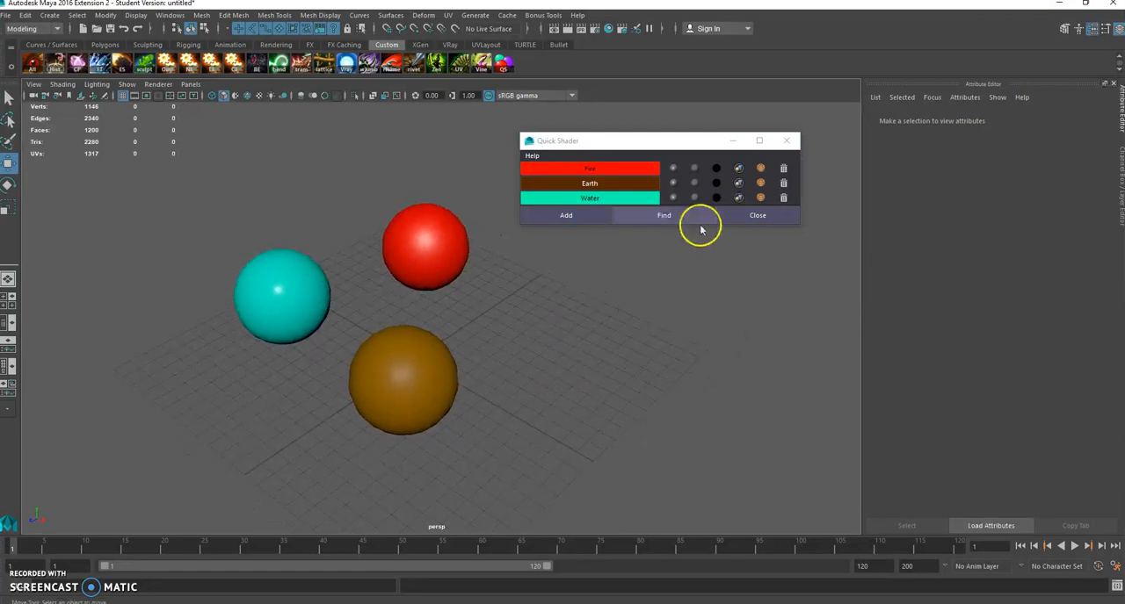
Step: Make the Fire material self-illuminated and name its shading group FireBall_SG
click(715, 167)
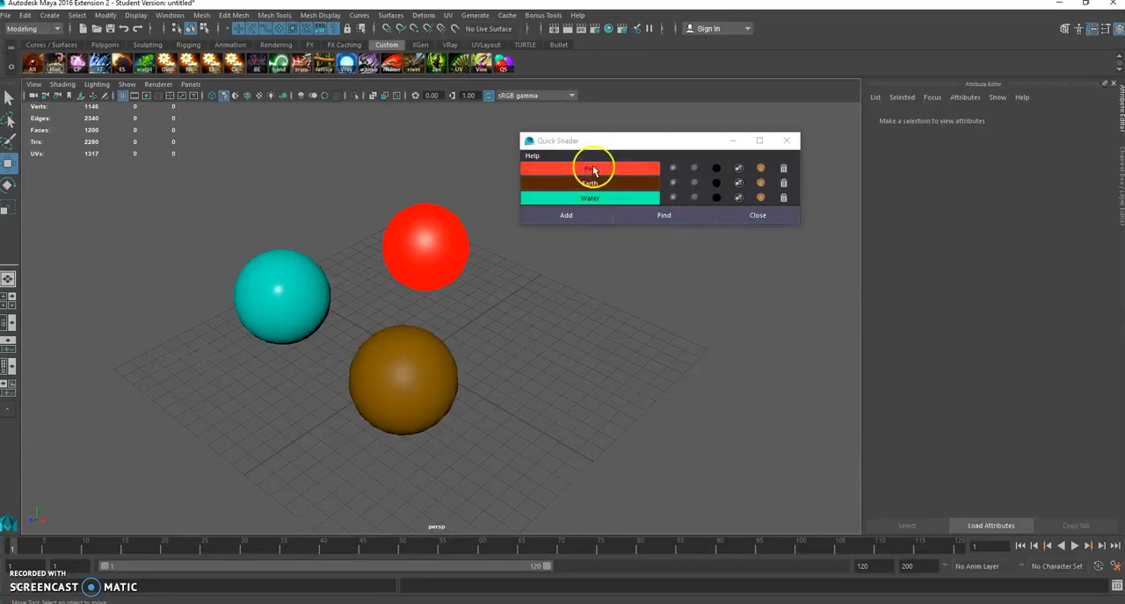
click(738, 167)
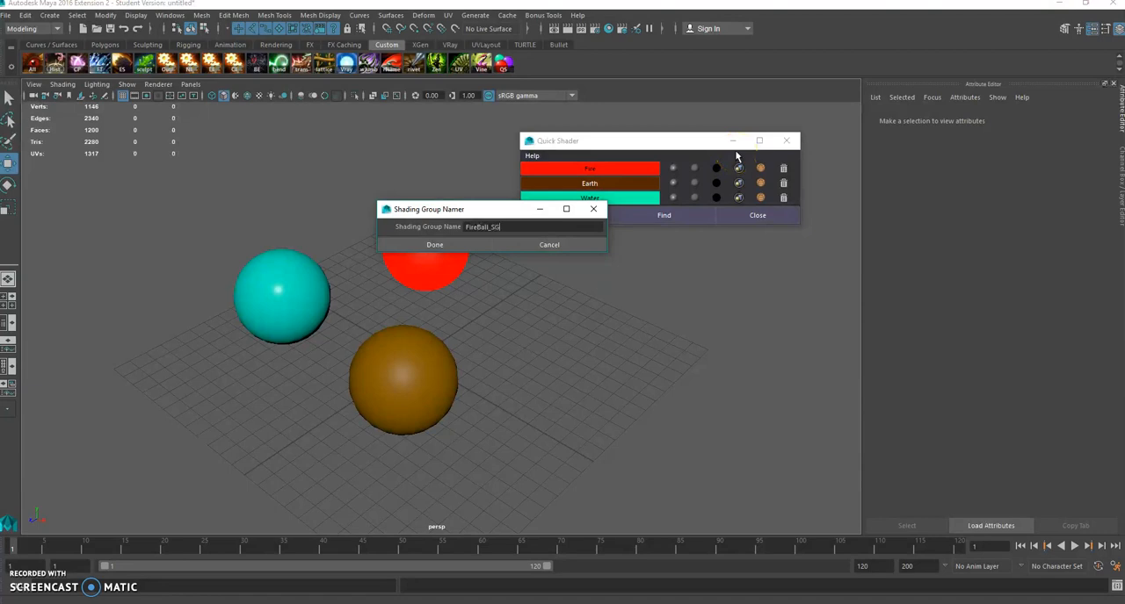
click(482, 247)
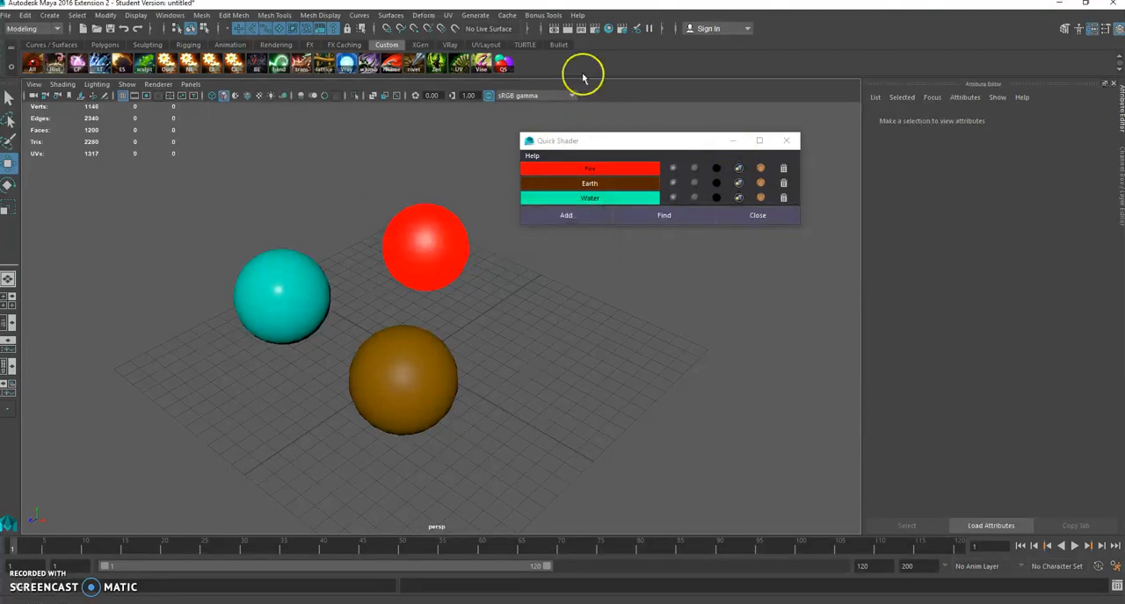
Step: Inspect the shading group attributes behind the red sphere's Fire material, and clear the selection
click(425, 243)
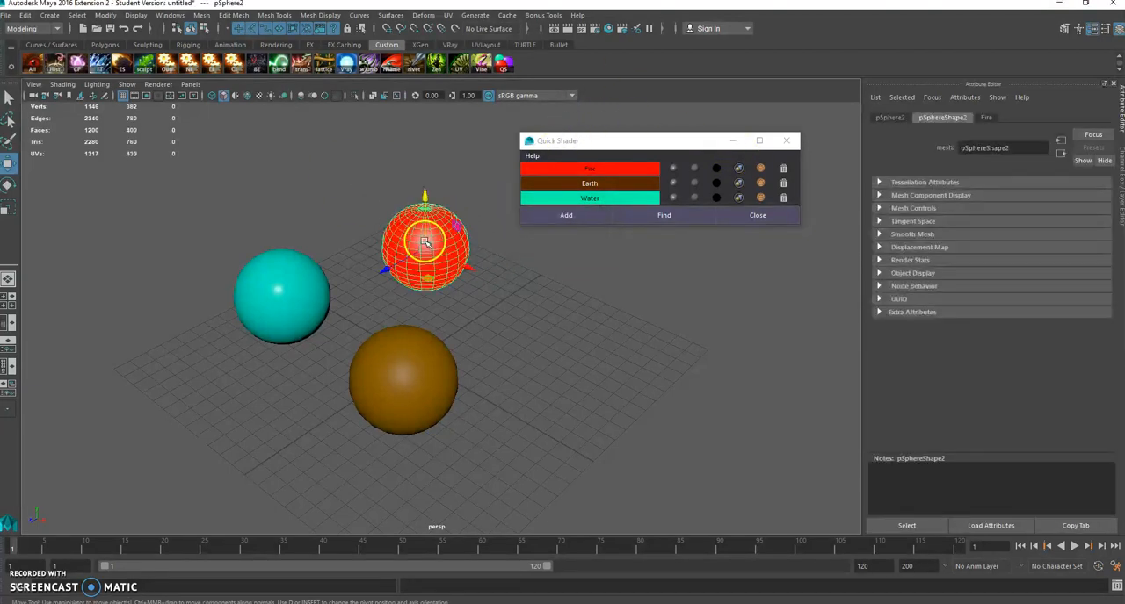
click(986, 117)
click(1062, 154)
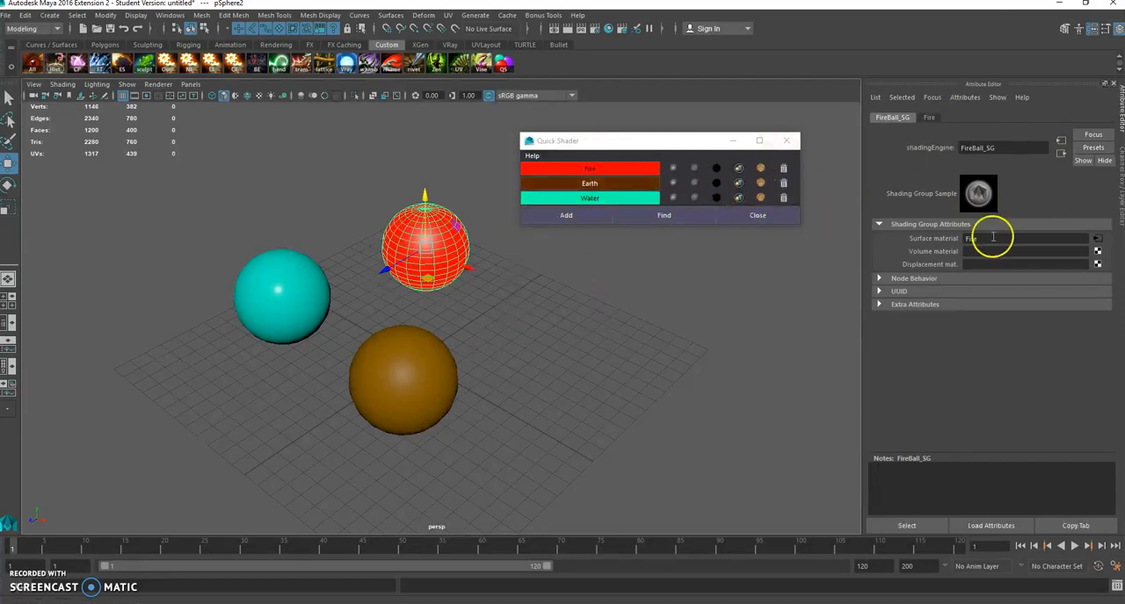
click(562, 362)
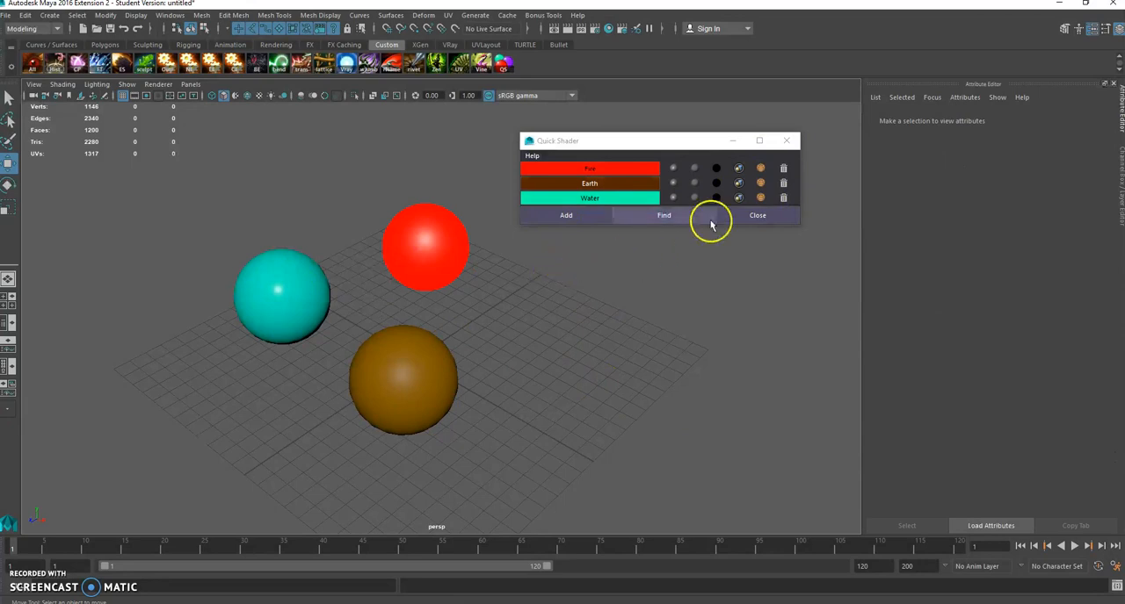
Step: Select the objects that use the Fire, Earth and Water materials, one material after another
click(761, 171)
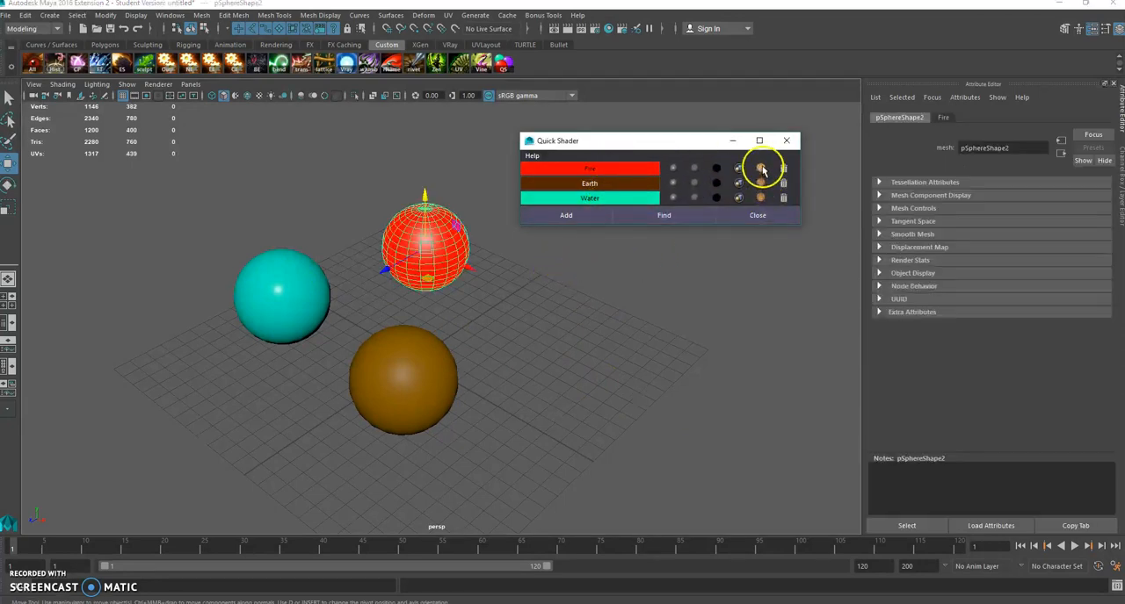
click(761, 183)
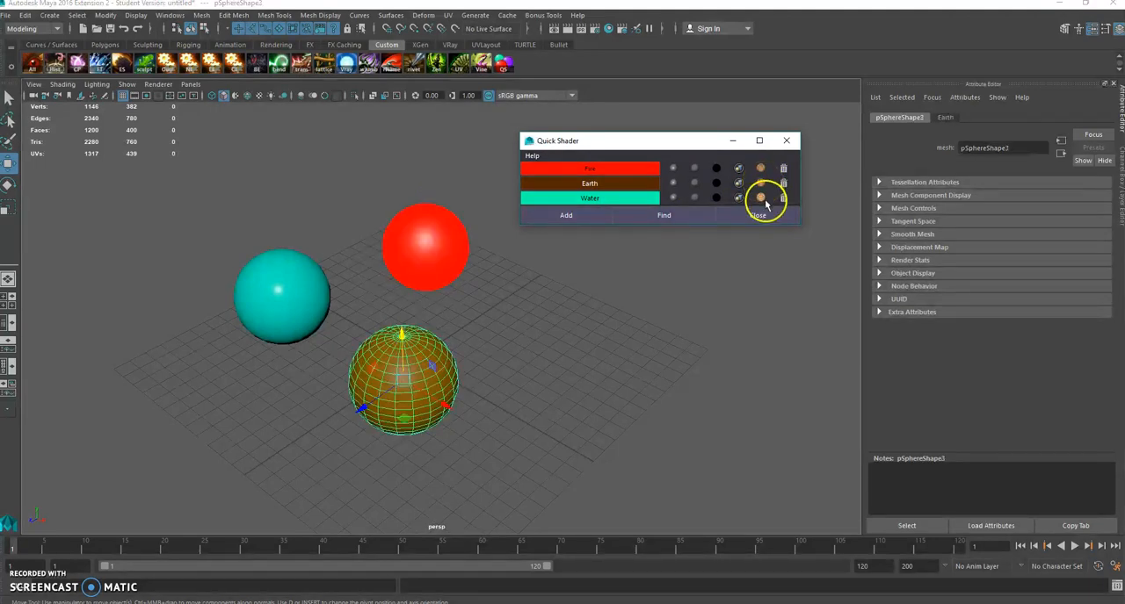
click(761, 198)
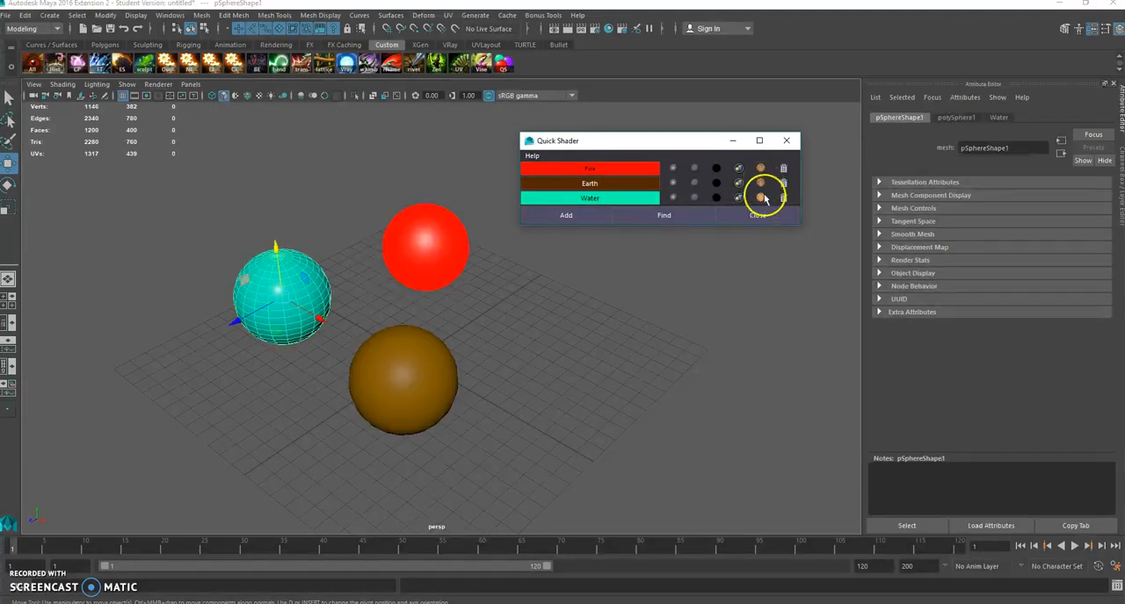
Step: Duplicate the red Fire sphere several times and spread the copies around the grid
click(432, 219)
key(ctrl+d)
drag(427, 279, 567, 362)
key(ctrl+d)
key(ctrl+d)
click(317, 393)
key(ctrl+d)
drag(319, 395, 210, 445)
key(ctrl+d)
key(ctrl+d)
Step: Select the red spheres individually in the viewport, and clear the selection
click(351, 374)
shift+click(510, 426)
shift+click(565, 314)
shift+click(429, 248)
shift+click(327, 208)
shift+click(161, 297)
shift+click(233, 423)
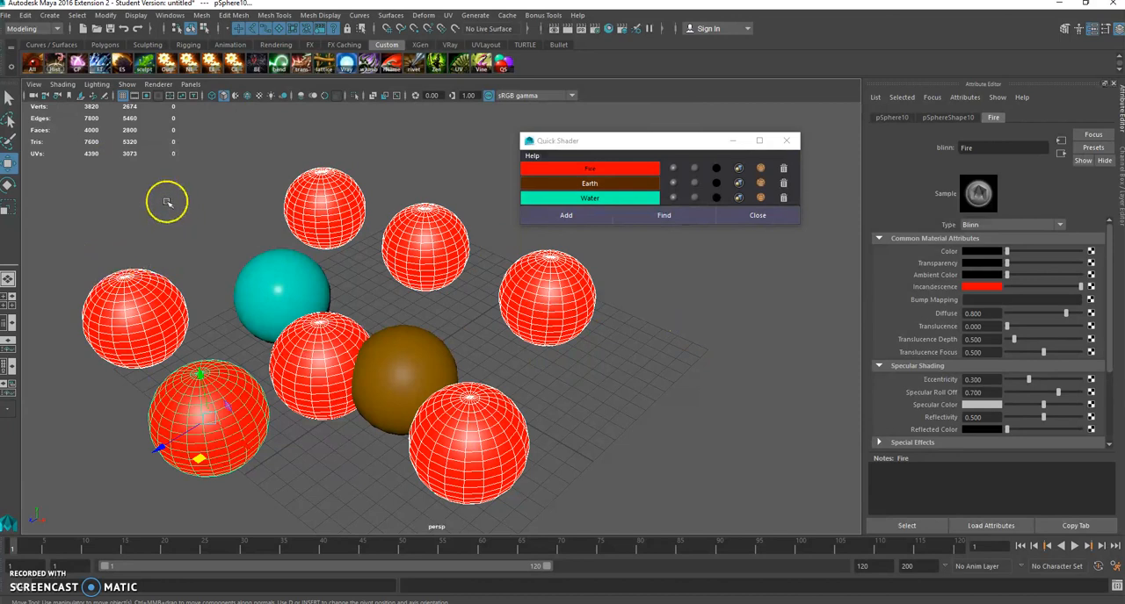
click(427, 304)
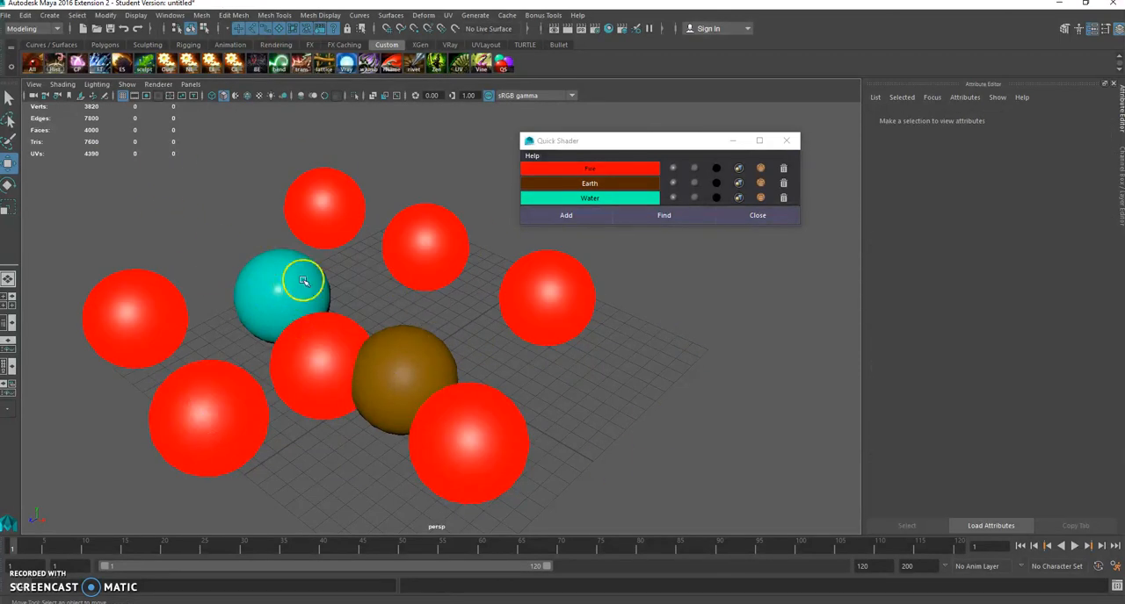
Step: Select all spheres sharing the Fire material at once, followed by the Earth sphere and the Water sphere
click(665, 165)
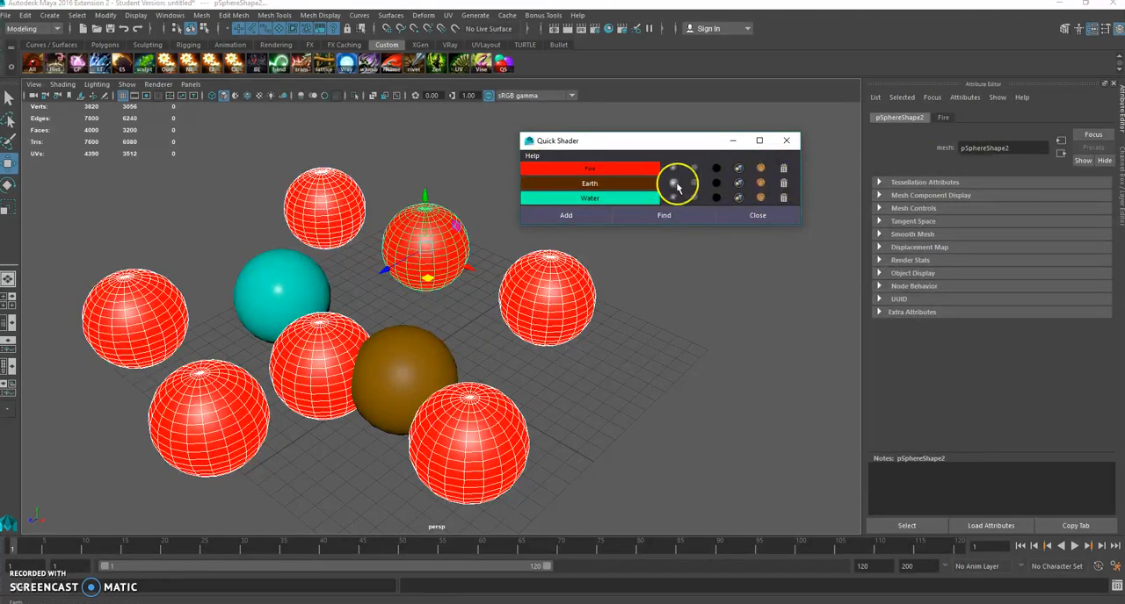
click(760, 183)
click(763, 199)
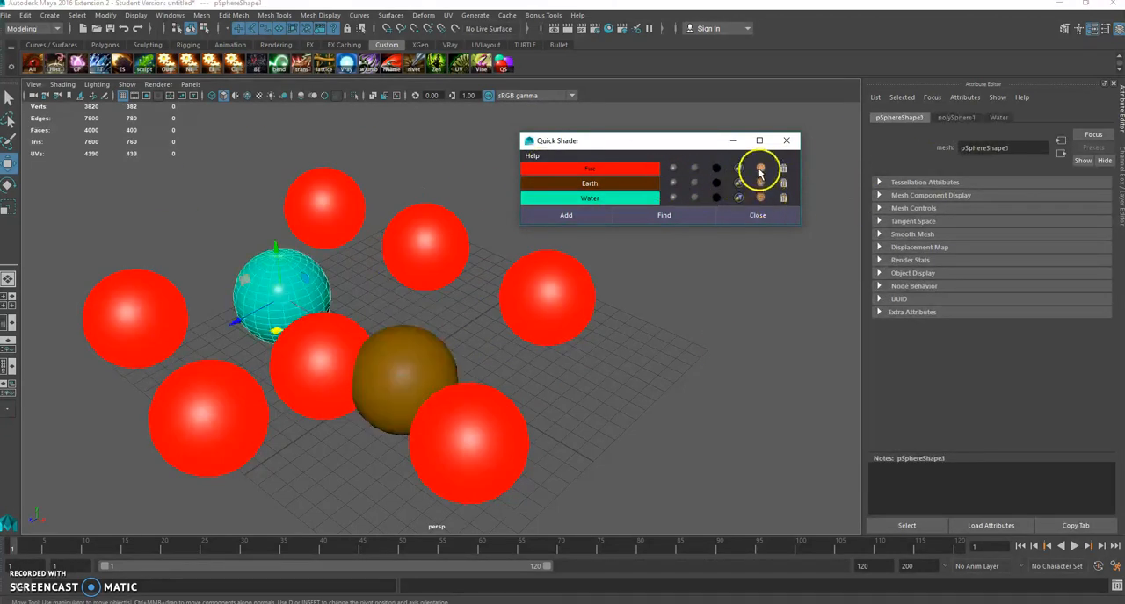
Step: Clear the selection and delete the Fire, Earth and Water materials in Quick Shader
click(745, 348)
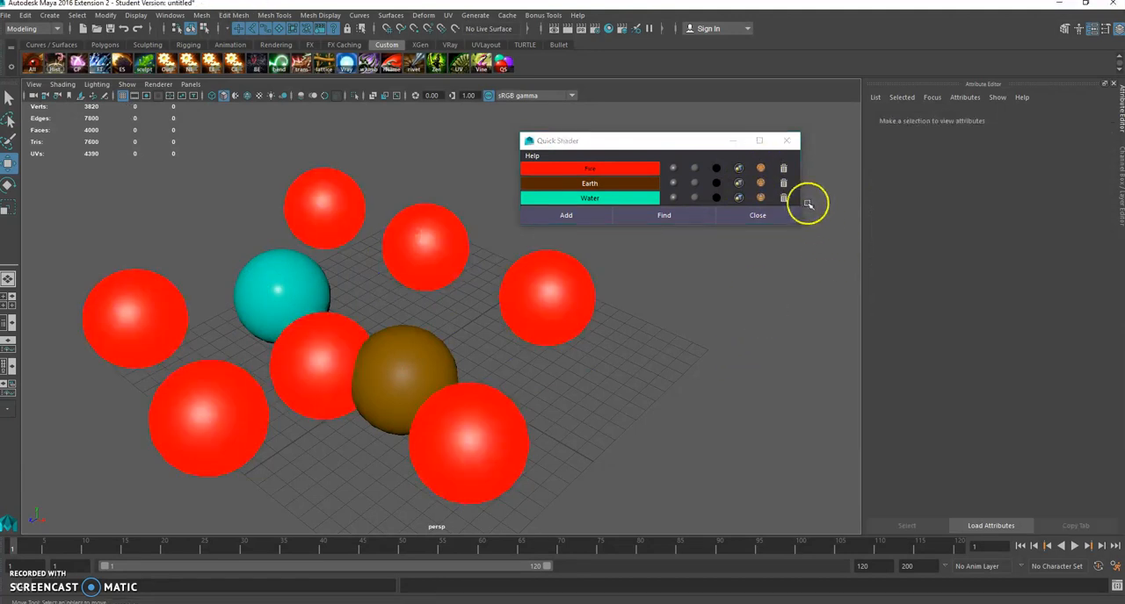
click(781, 168)
drag(648, 145, 506, 213)
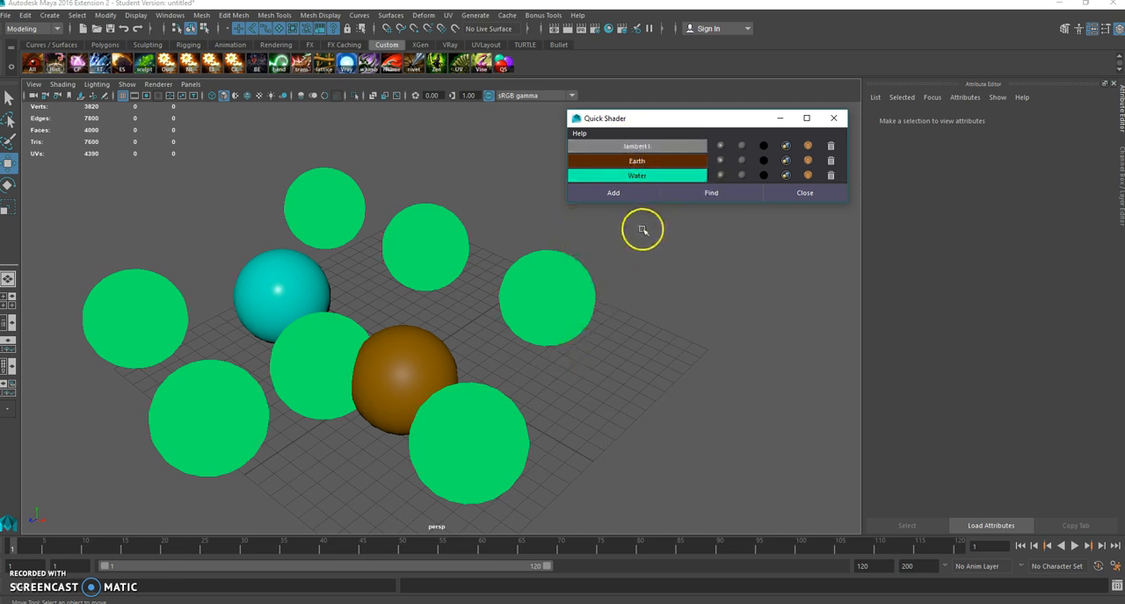
click(832, 161)
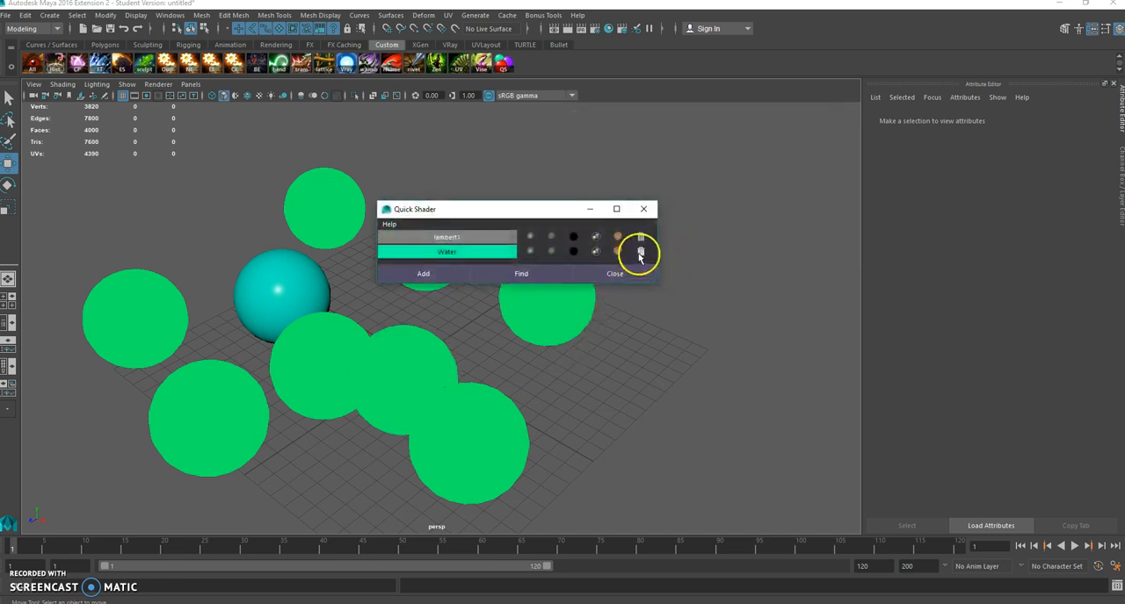
click(642, 251)
Step: Select all the spheres, assign the lambert1 material to them, and clear the selection
drag(518, 171, 96, 555)
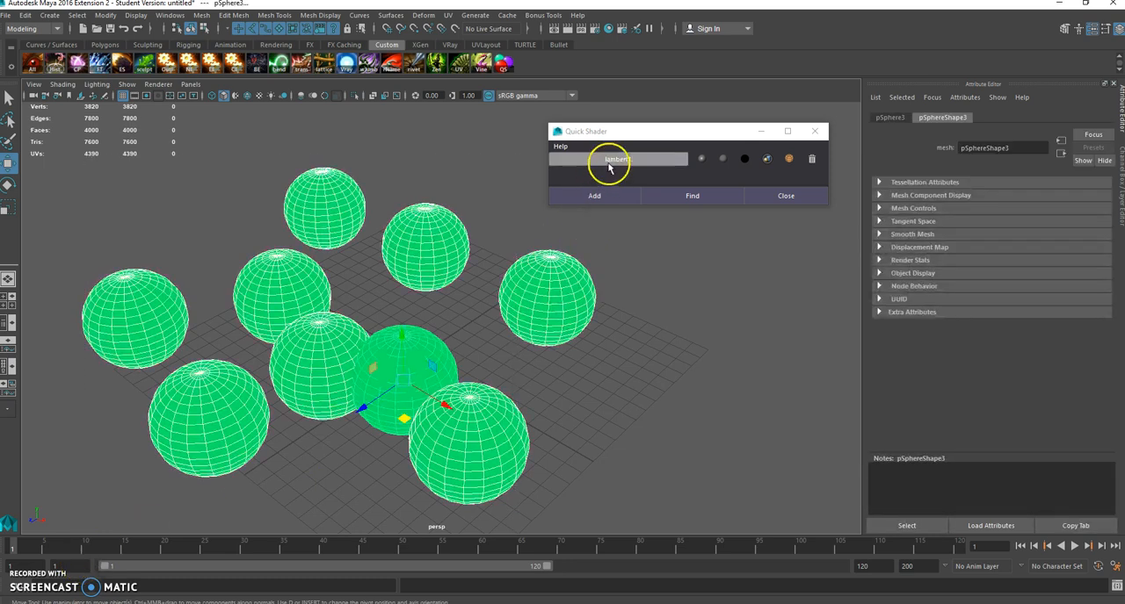
click(606, 161)
click(503, 312)
click(489, 335)
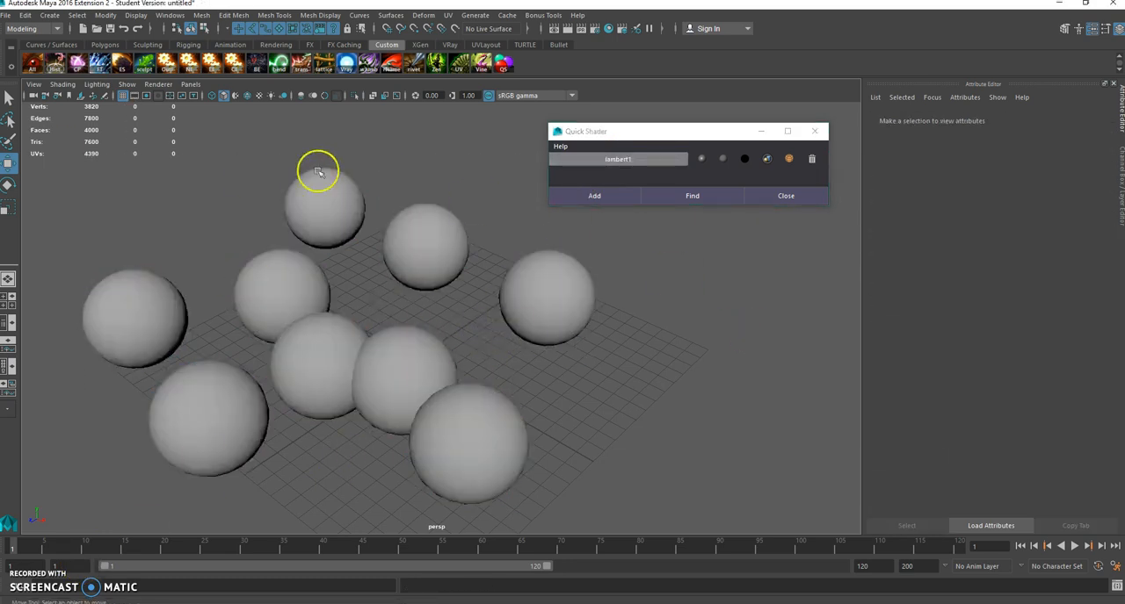
Step: Open the EngineerDroid_01.0001.mb scene without saving the current one, accepting the student version notice
click(6, 15)
click(33, 44)
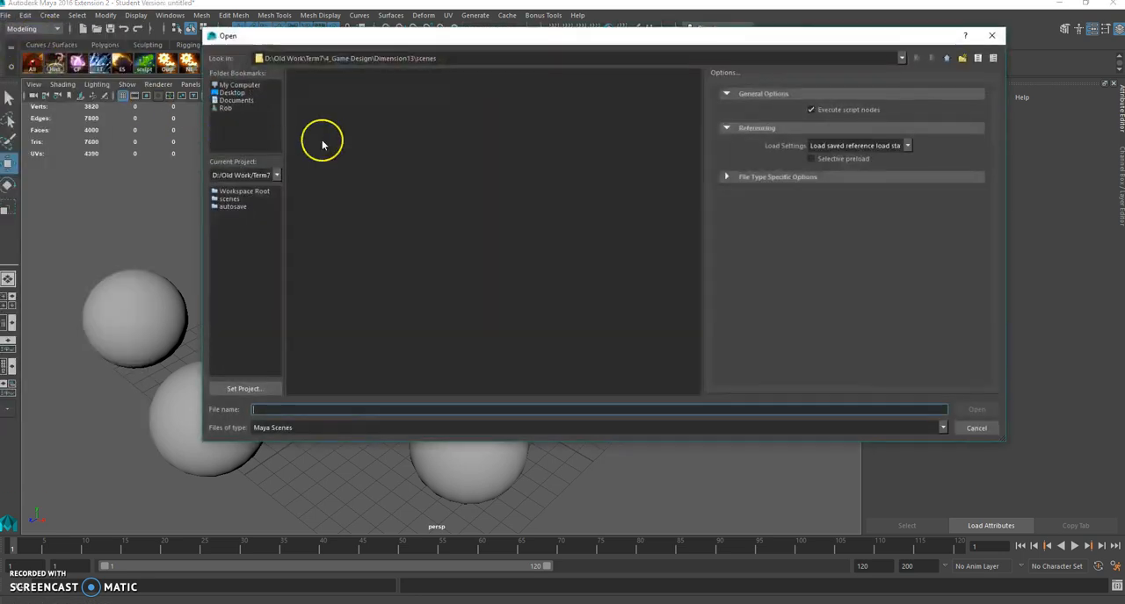
click(318, 102)
click(976, 410)
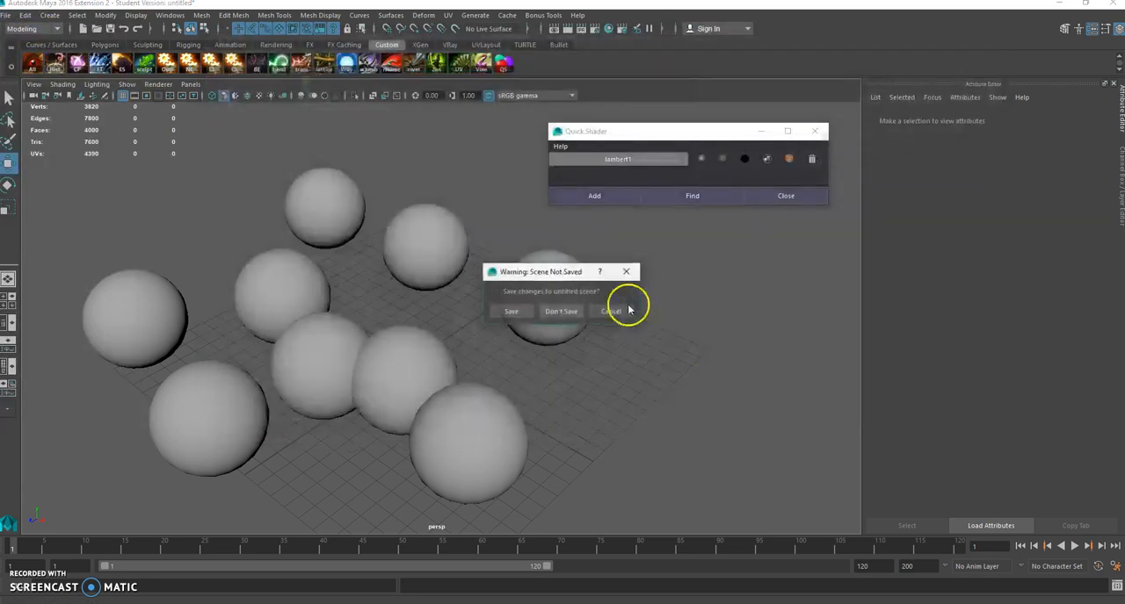
click(562, 312)
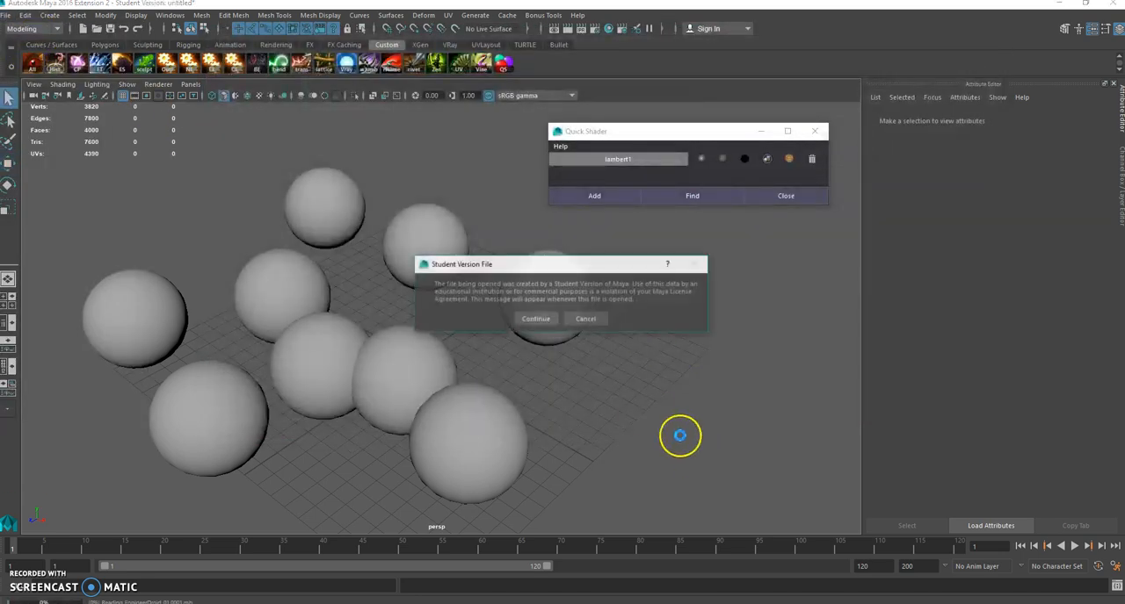
click(536, 320)
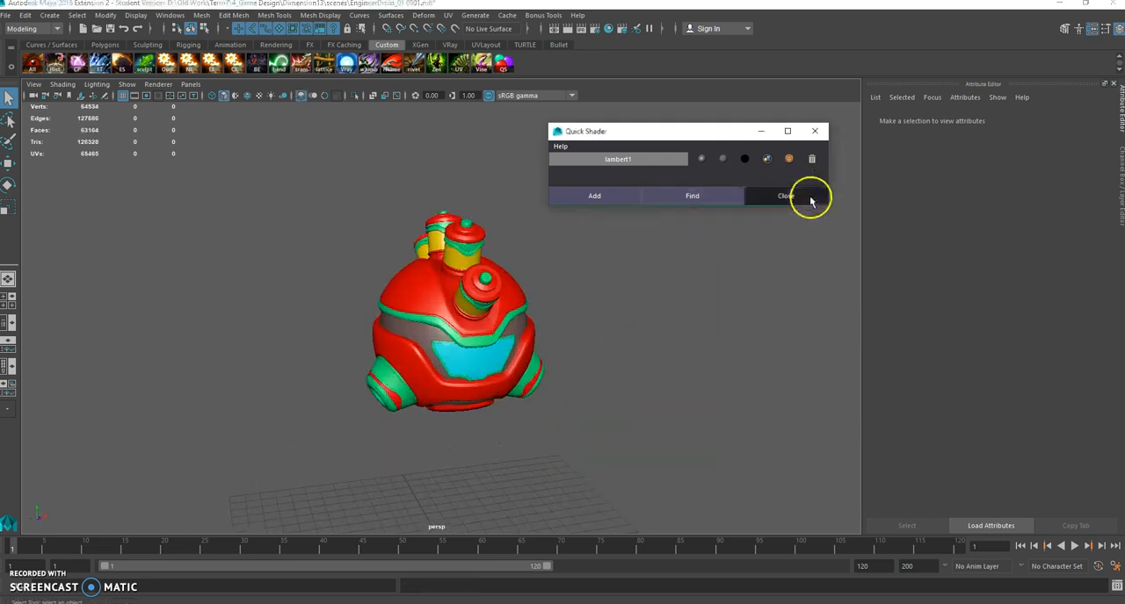
Step: Close and relaunch Quick Shader, and have it find all the existing materials in the droid scene
click(808, 198)
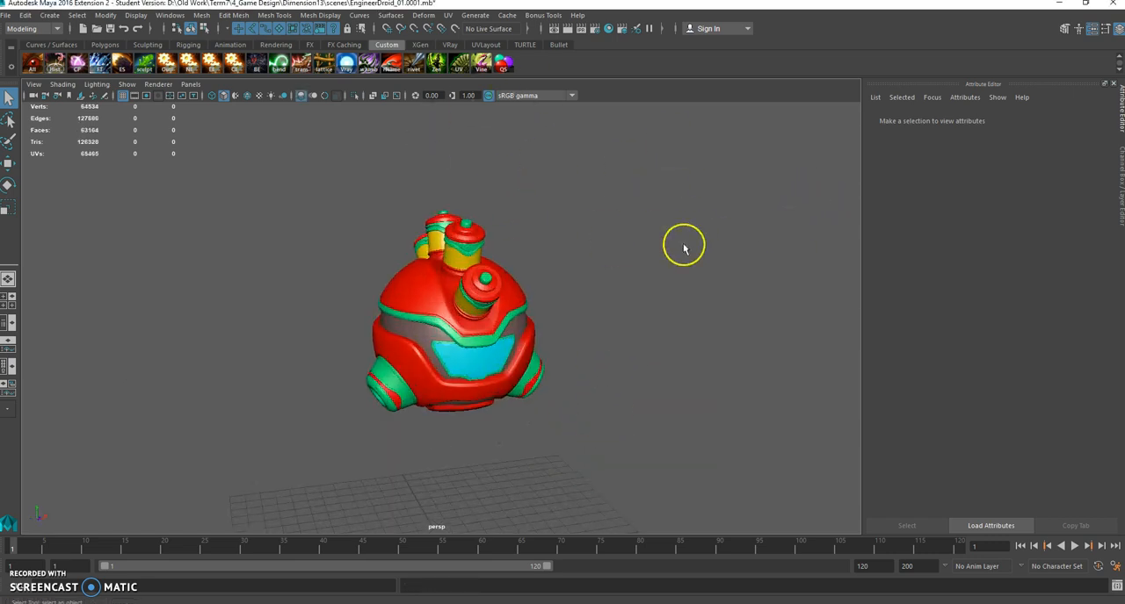
click(512, 62)
drag(497, 210, 705, 131)
click(743, 185)
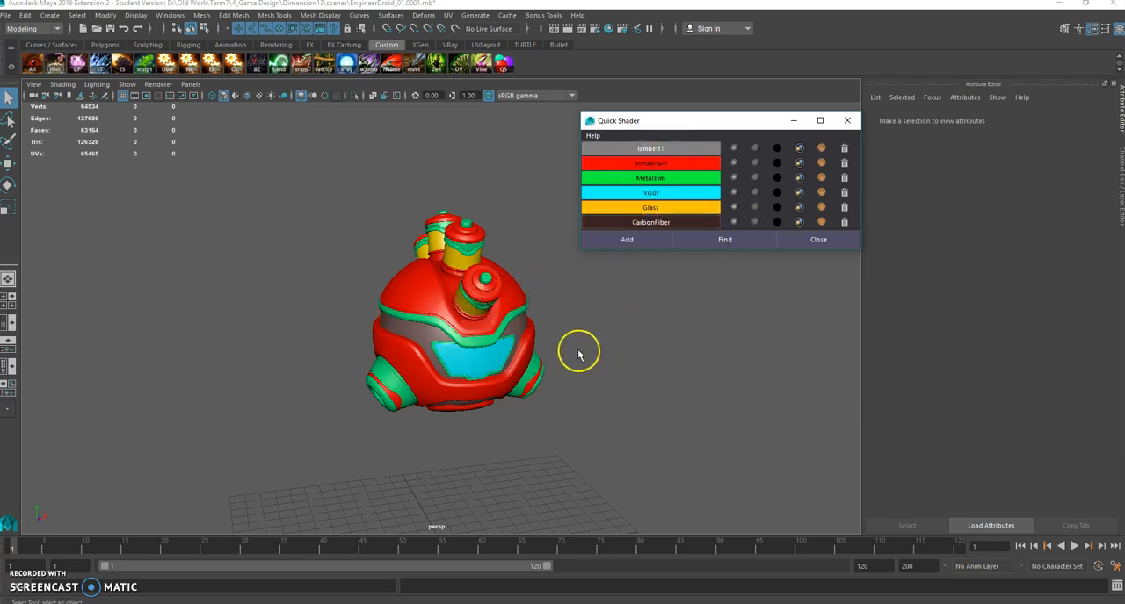
Step: Select the droid parts that use the MetalMain, MetalTrim, Visor and Glass materials, one material after another
scroll(614, 343, up, 4)
alt+middle_drag(650, 352, 546, 347)
alt+drag(547, 347, 581, 358)
click(822, 163)
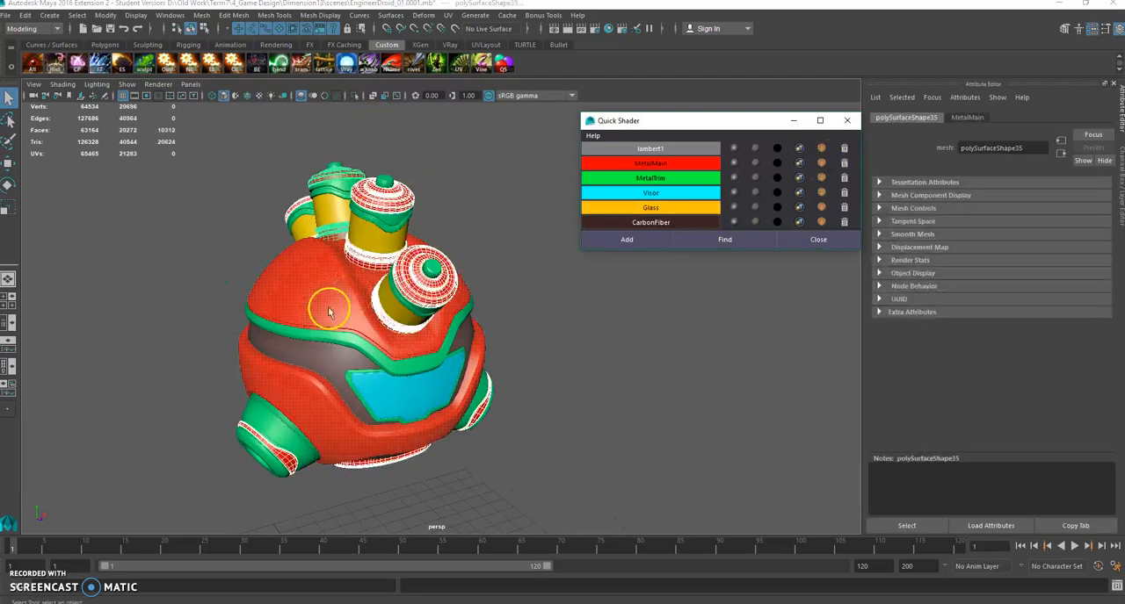
click(822, 177)
click(822, 208)
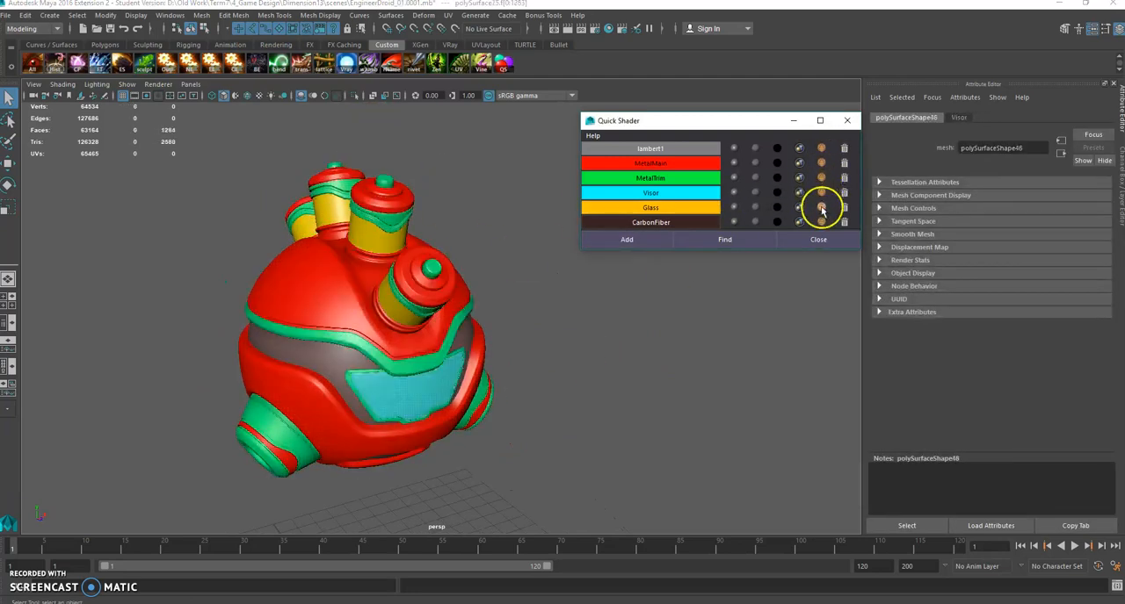
Step: Switch MetalTrim to a surface shader, try the same on MetalMain and set it back to Blinn, clearing the selection
click(776, 179)
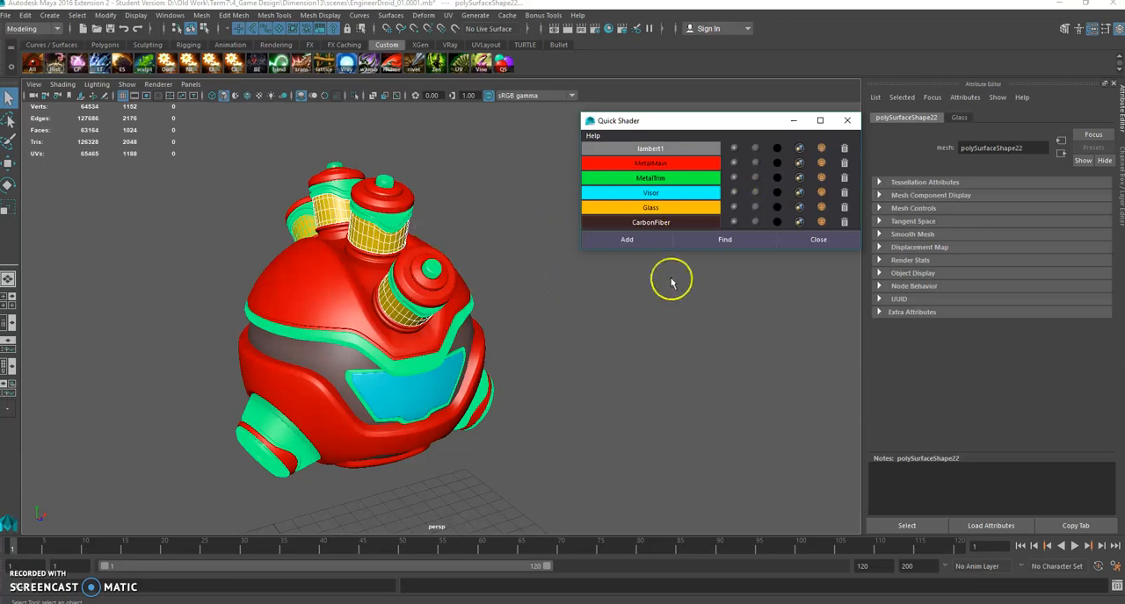
click(778, 163)
click(735, 163)
click(580, 305)
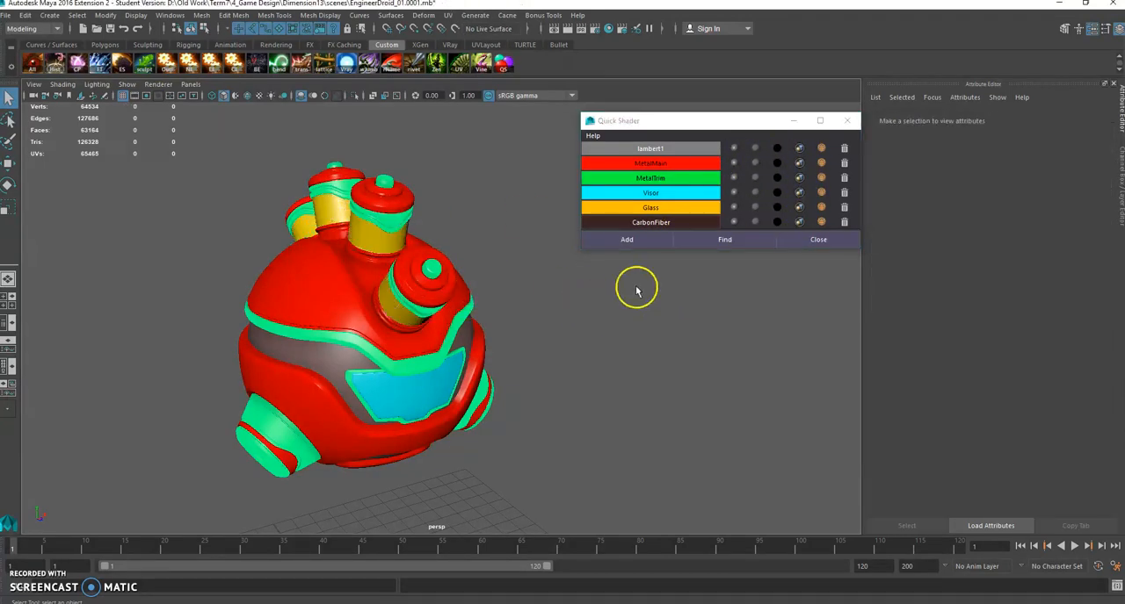
Step: Select the droid's red shell, rename MetalMain's shading group to match the material, inspect MetalMainSG, and clear the selection
click(322, 289)
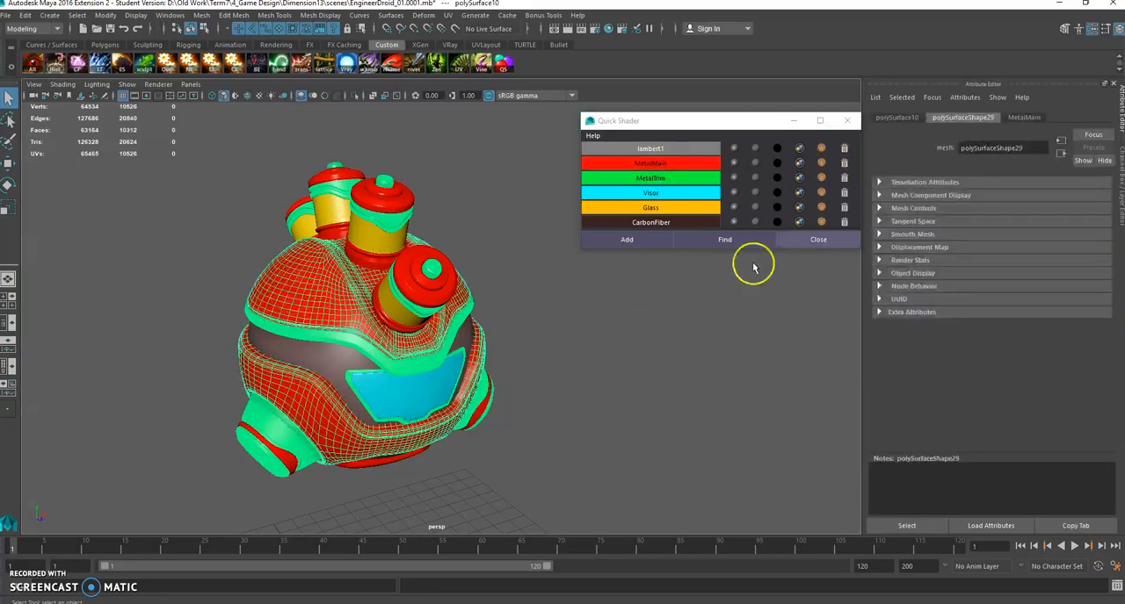
click(799, 163)
click(967, 117)
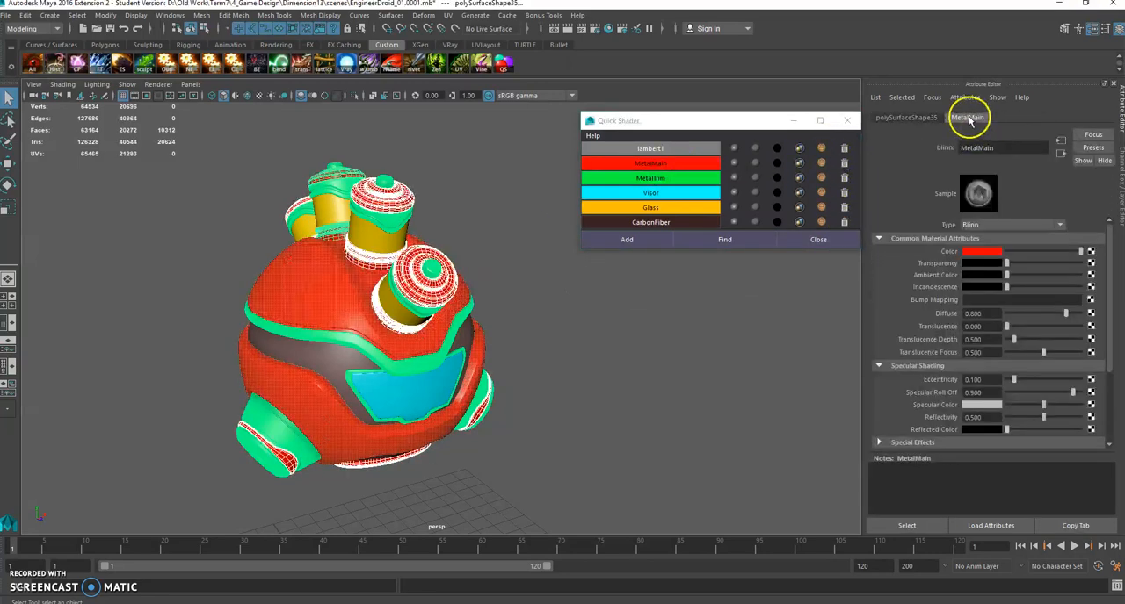
click(1058, 154)
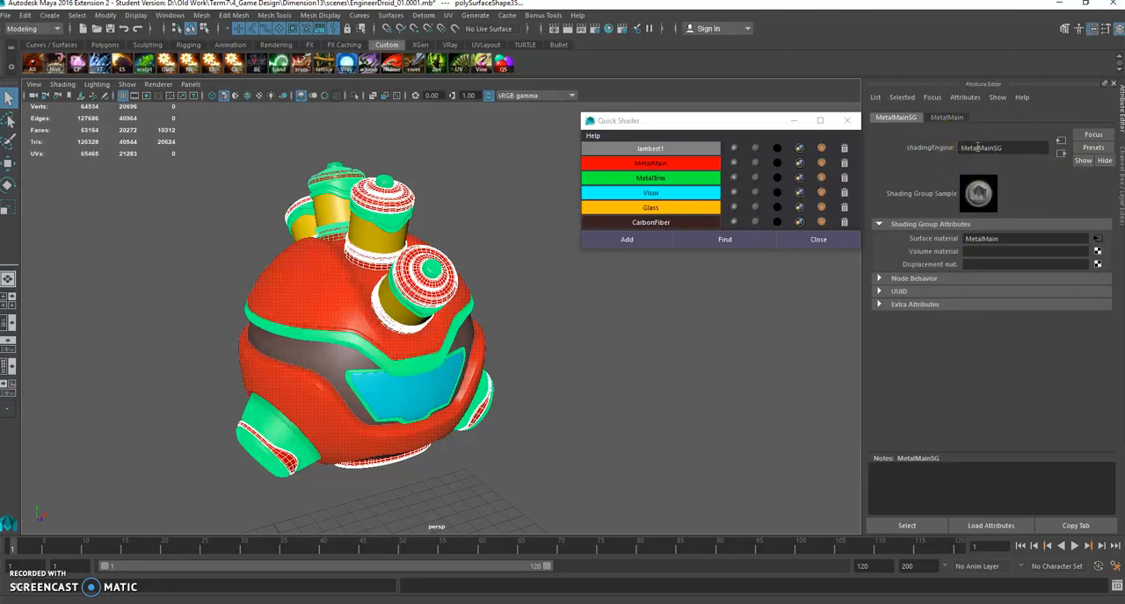
click(667, 339)
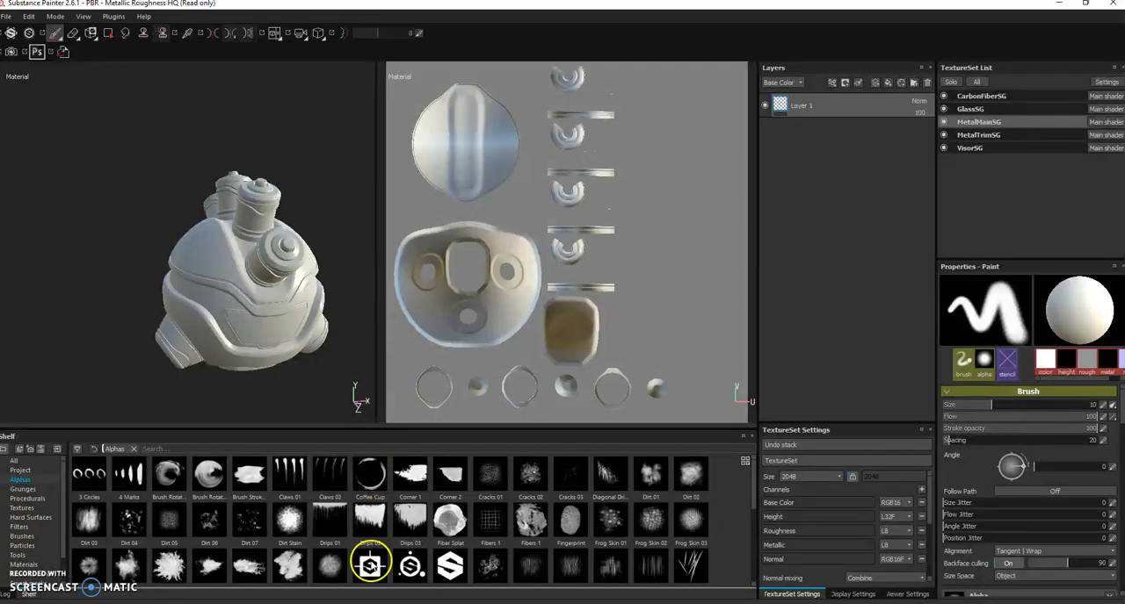
Step: Examine the droid and its shading-group-based texture sets in Substance Painter, and return to Maya
alt+drag(224, 290, 235, 246)
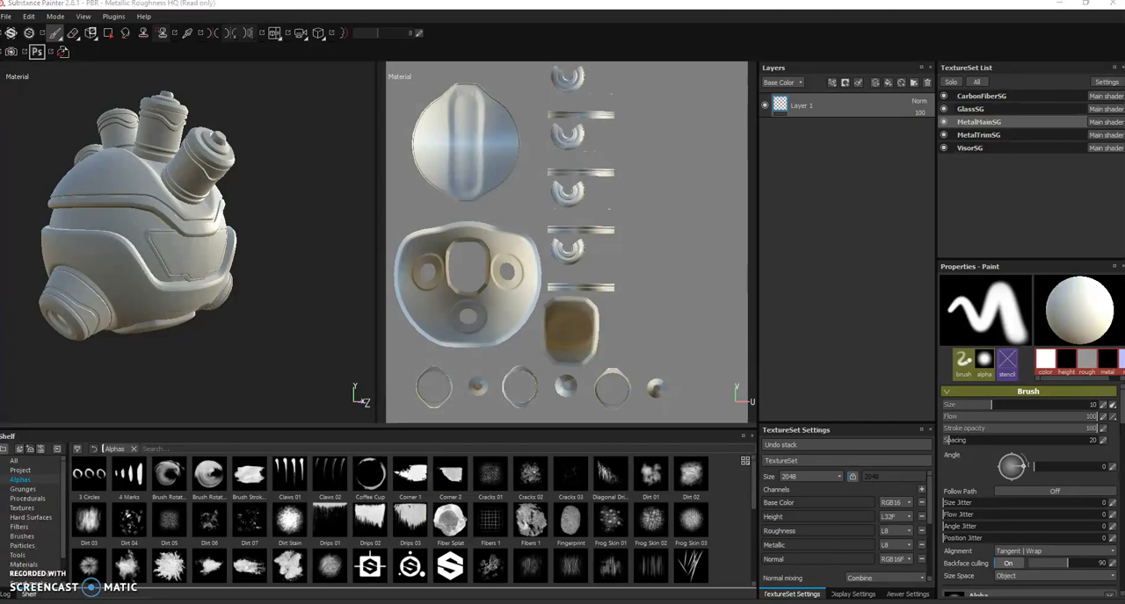
click(624, 562)
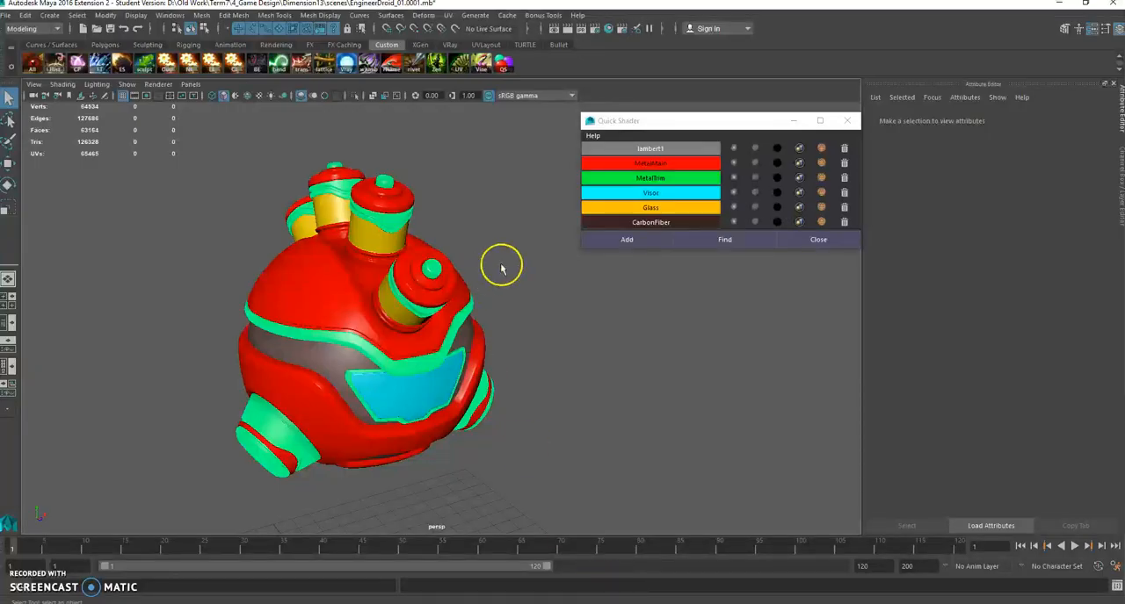
Step: Open Quick Shader's How to Use help, review the instructions and tips, and close it
click(593, 137)
click(615, 151)
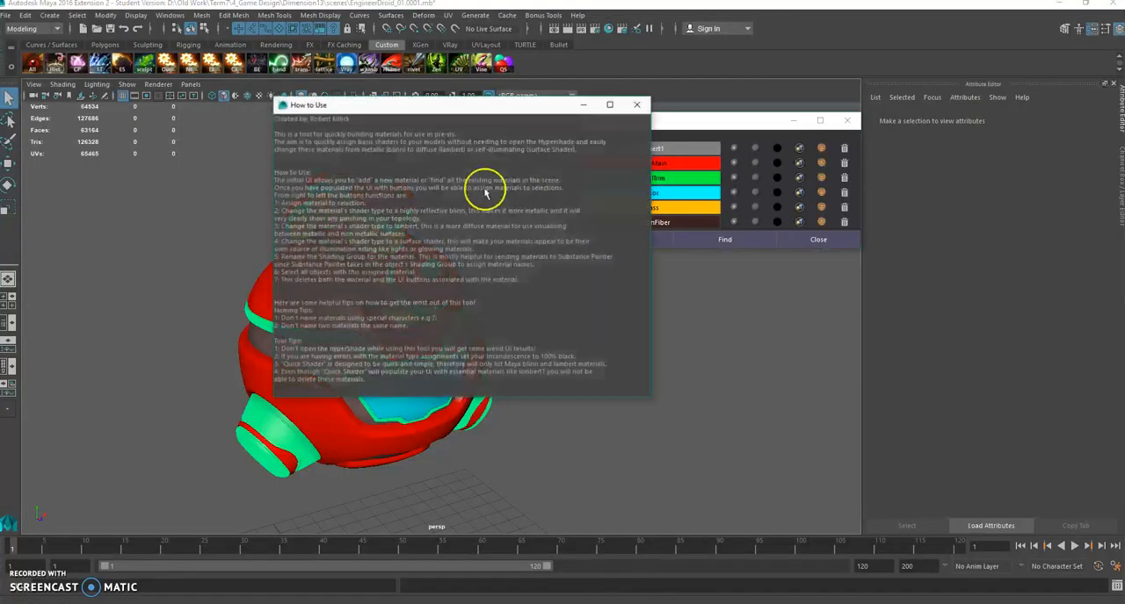
drag(372, 105, 340, 70)
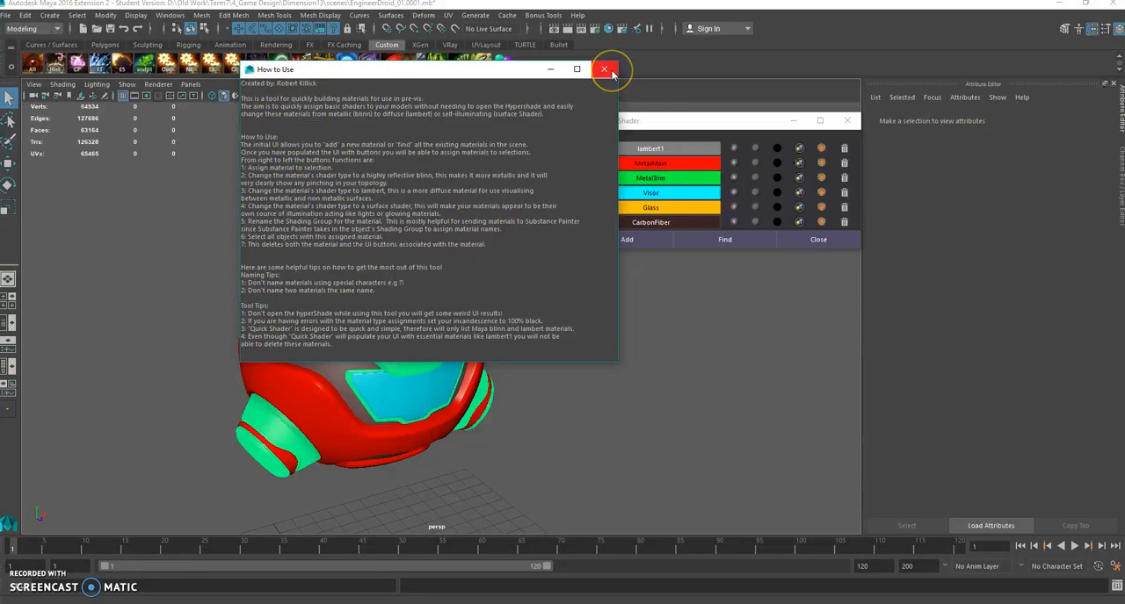
click(604, 68)
drag(677, 118, 612, 137)
alt+drag(476, 446, 529, 350)
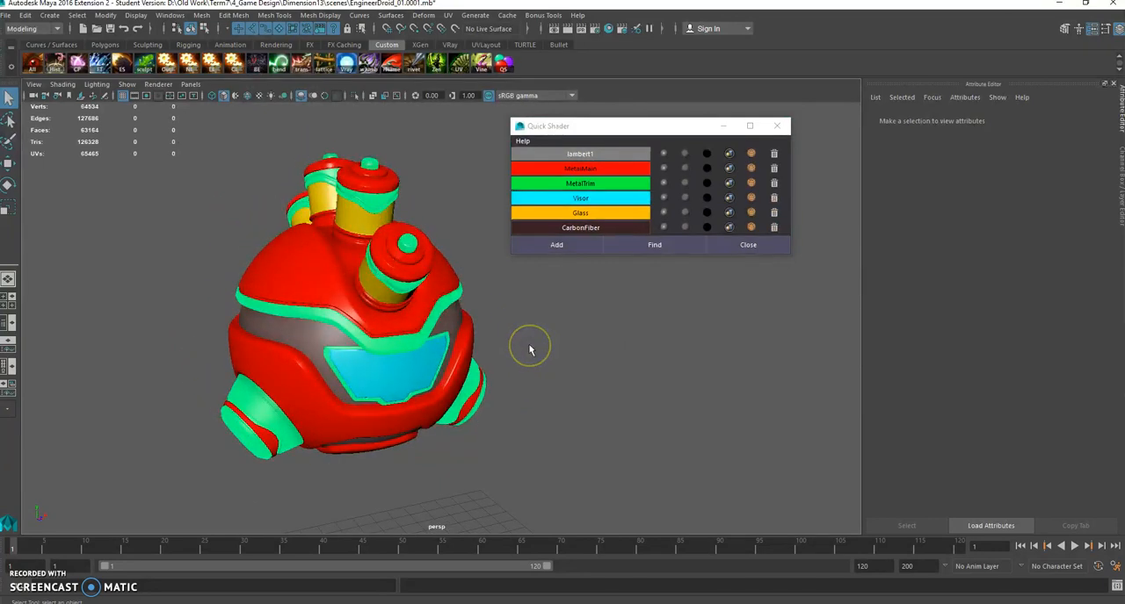